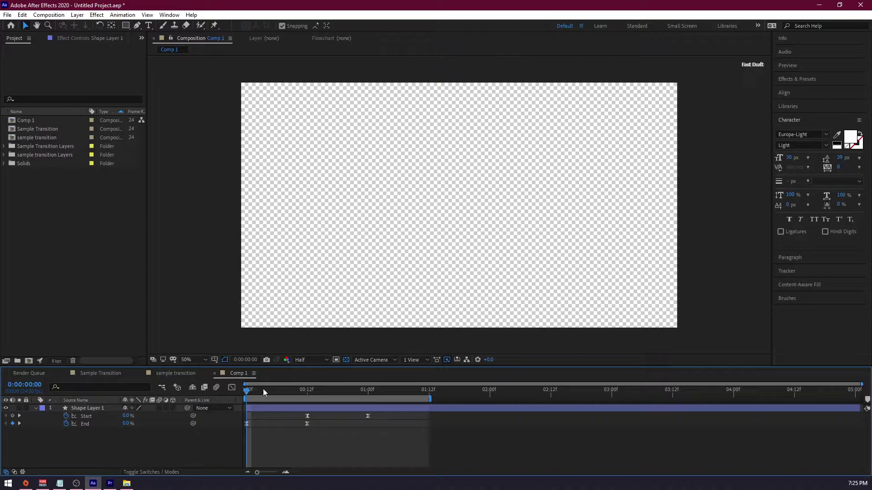
- Preview the finished line animation in Comp 1 from its start
click(261, 396)
mouse_move(260, 395)
mouse_down()
mouse_move(251, 396)
mouse_move(276, 393)
mouse_move(251, 399)
mouse_move(369, 401)
mouse_move(249, 426)
mouse_move(352, 418)
mouse_move(269, 429)
mouse_up()
key(space)
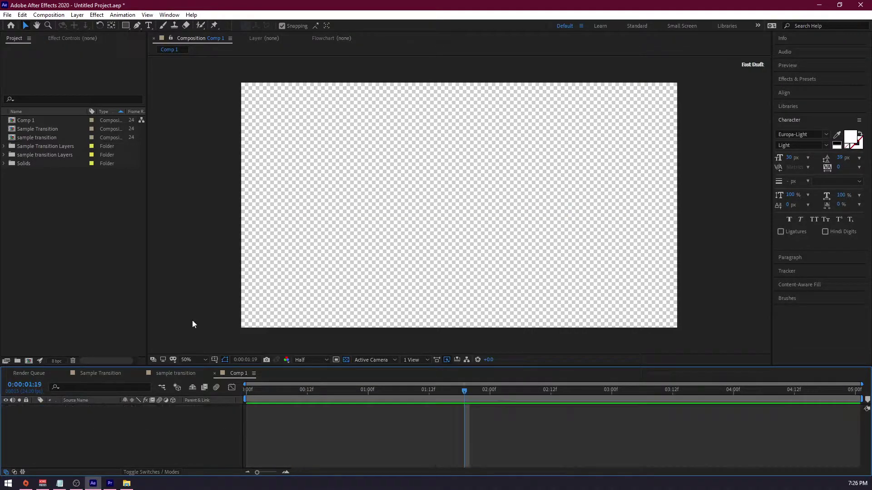
- Draw a straight horizontal line with the Pen tool, spanning most of the composition's width
click(137, 25)
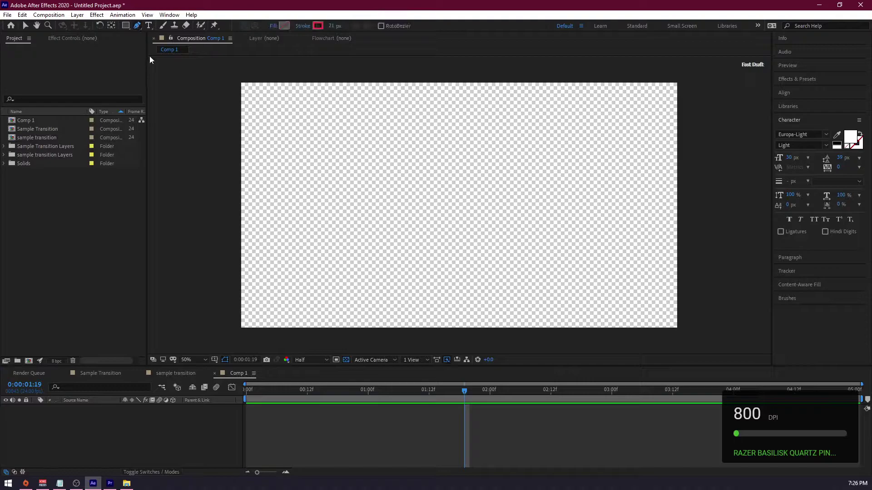
drag(140, 26, 139, 25)
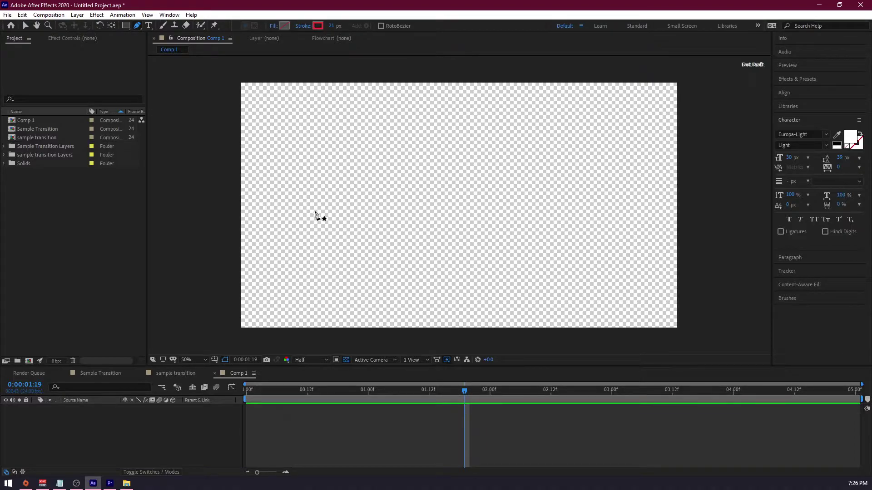
click(271, 212)
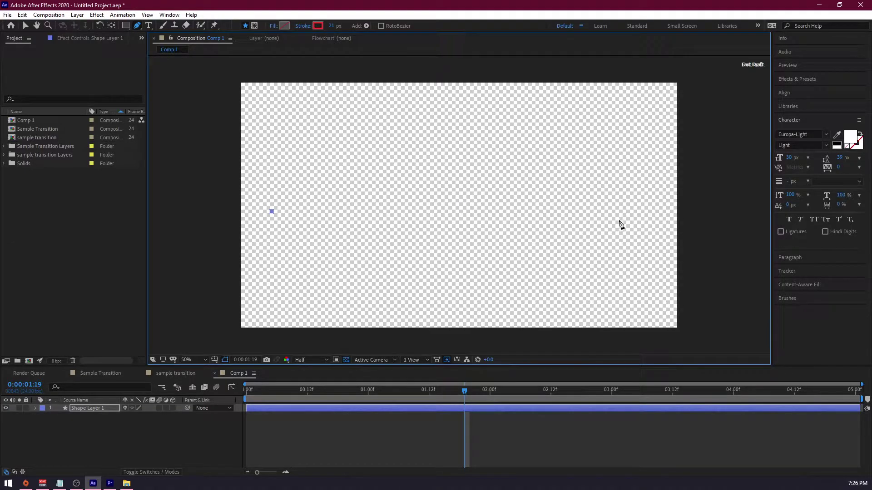
click(654, 212)
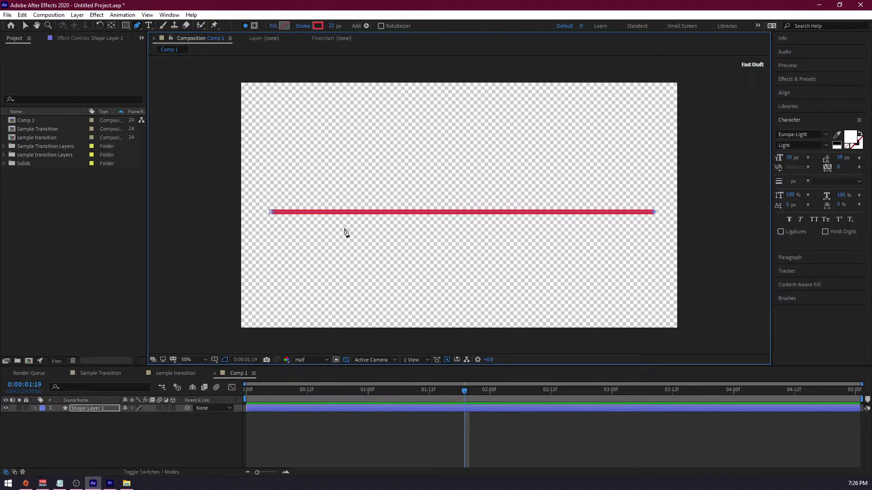
key(v)
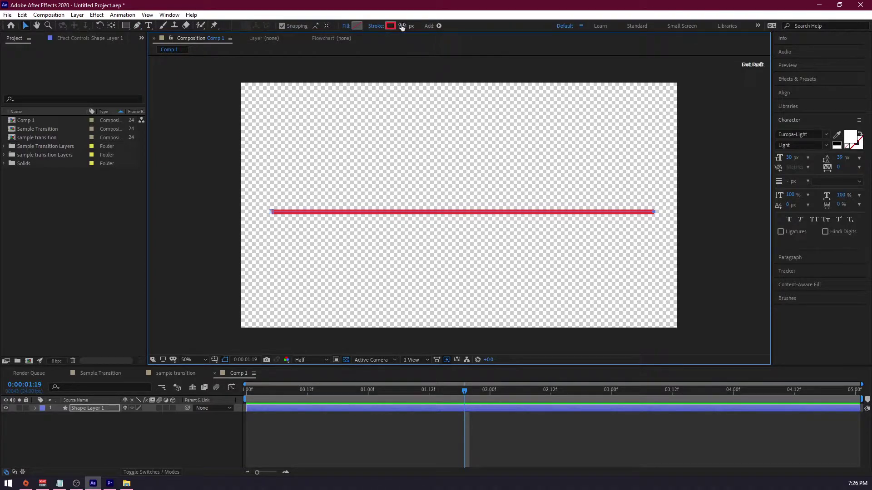
- Give the line a 35 px stroke in red FF2D2D and set its fill to None
mouse_move(407, 28)
mouse_down()
mouse_move(400, 27)
mouse_move(420, 27)
mouse_move(399, 28)
mouse_up()
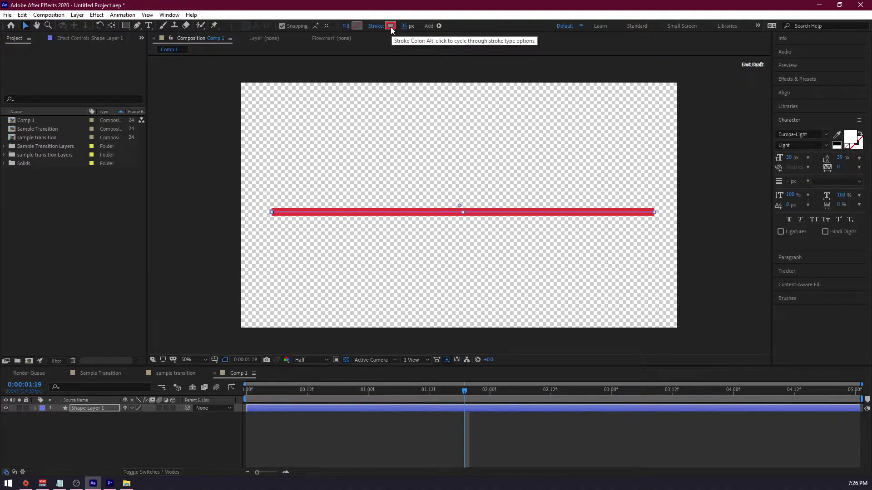
click(391, 27)
mouse_move(94, 67)
mouse_down()
mouse_move(41, 32)
mouse_move(82, 49)
mouse_move(129, 20)
mouse_move(221, 34)
mouse_move(119, 41)
mouse_move(109, 6)
mouse_up()
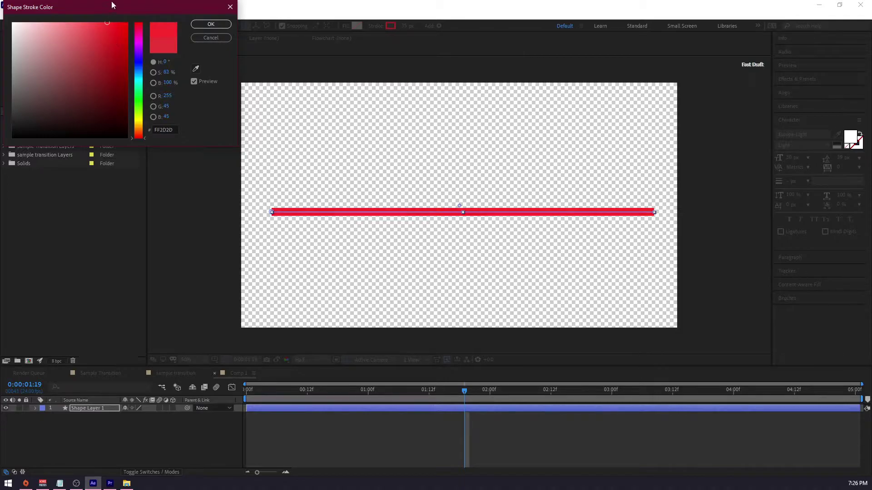
click(211, 24)
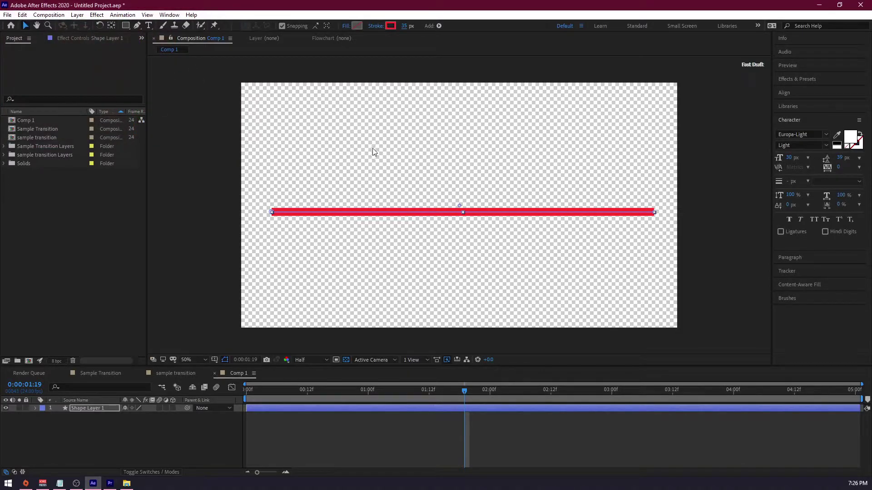
click(345, 26)
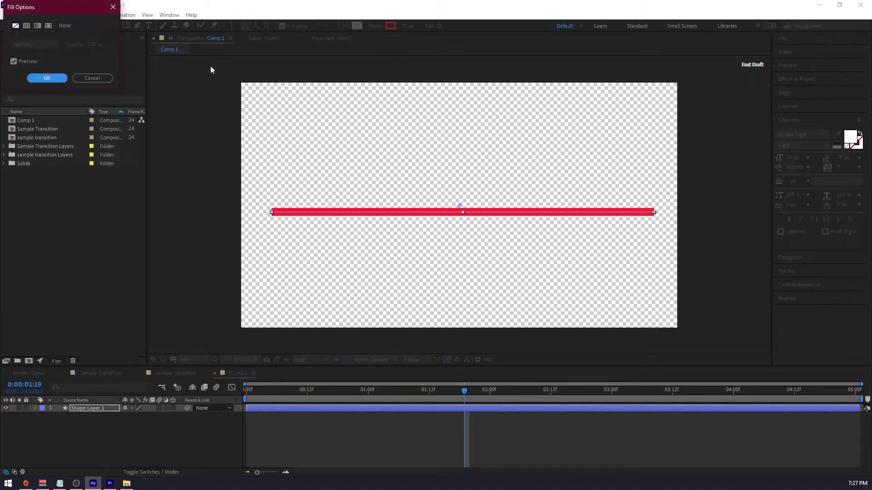
click(15, 26)
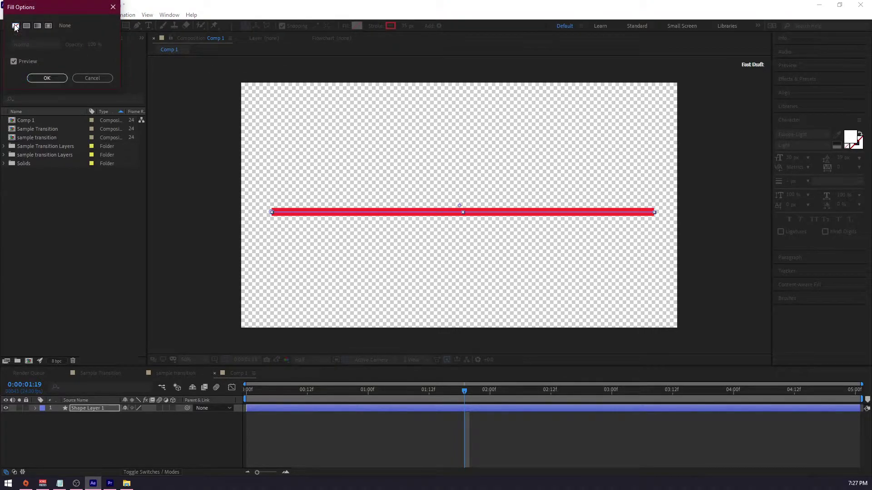
click(47, 78)
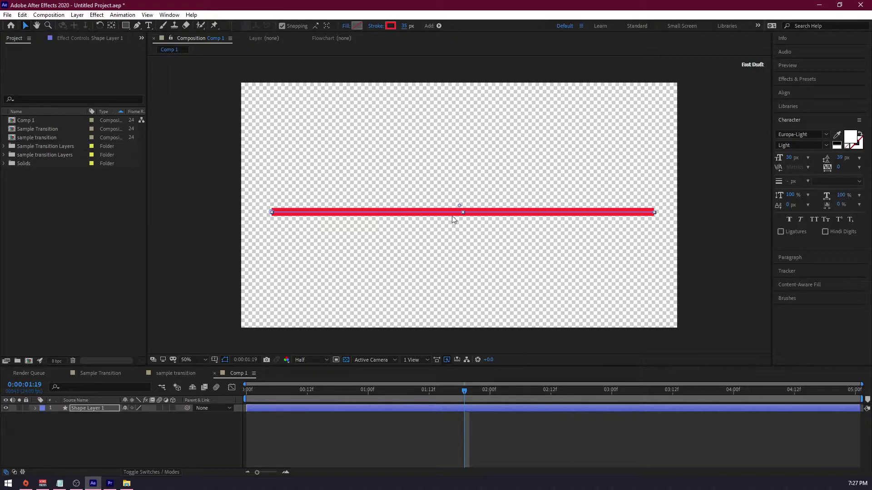
click(234, 434)
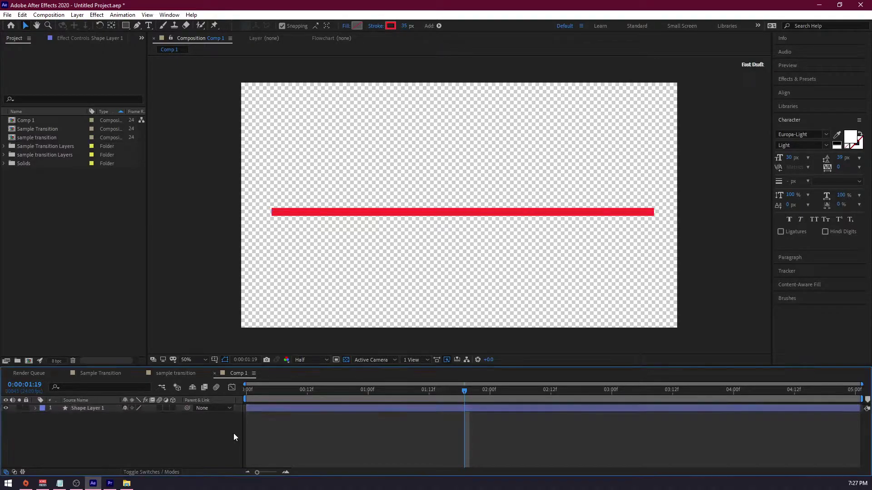
- Add Trim Paths to Shape Layer 1 and expand its properties in an enlarged timeline
click(35, 409)
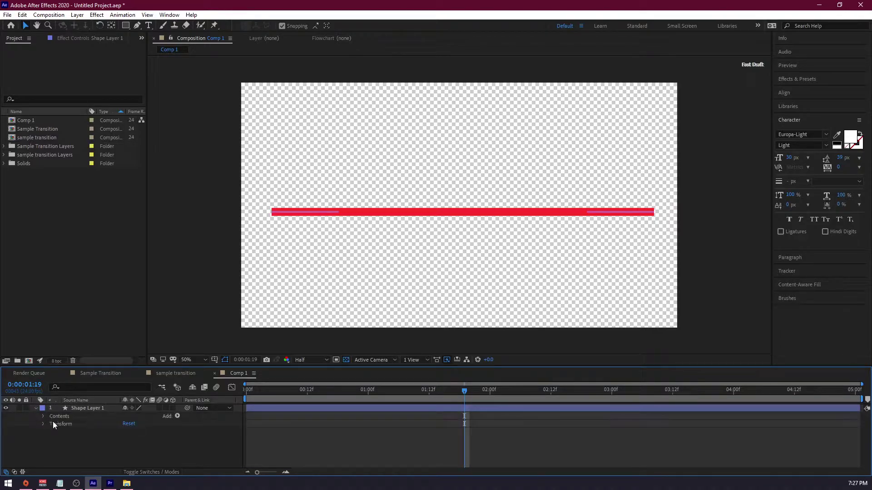
click(178, 416)
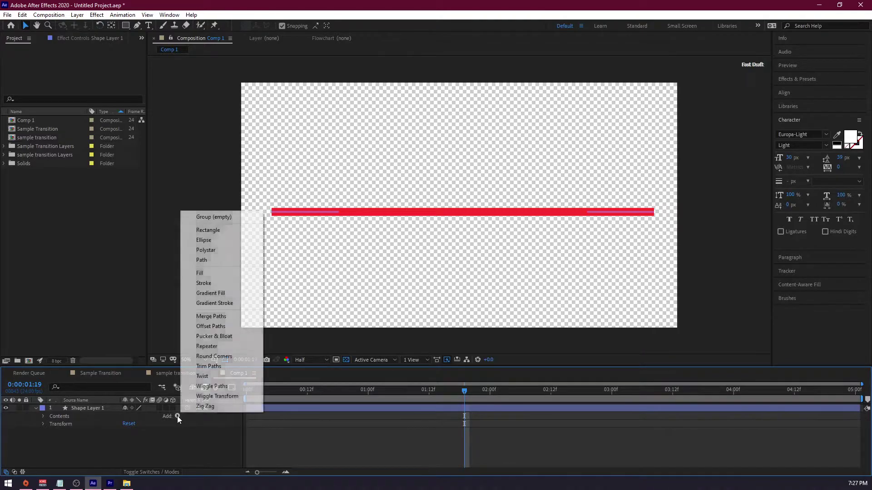
click(220, 366)
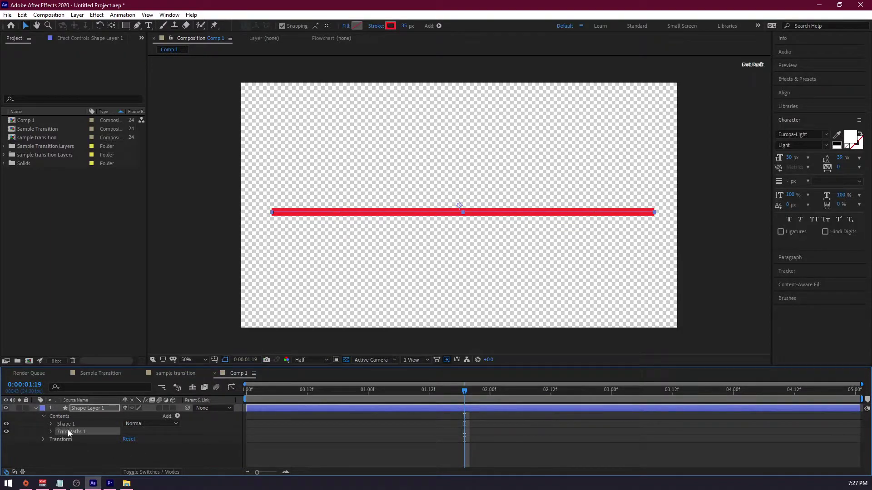
drag(140, 365, 129, 306)
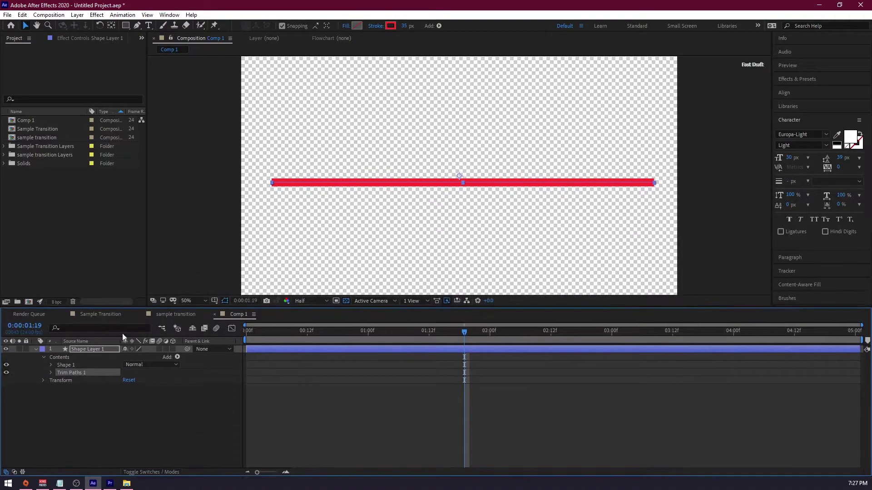
click(50, 373)
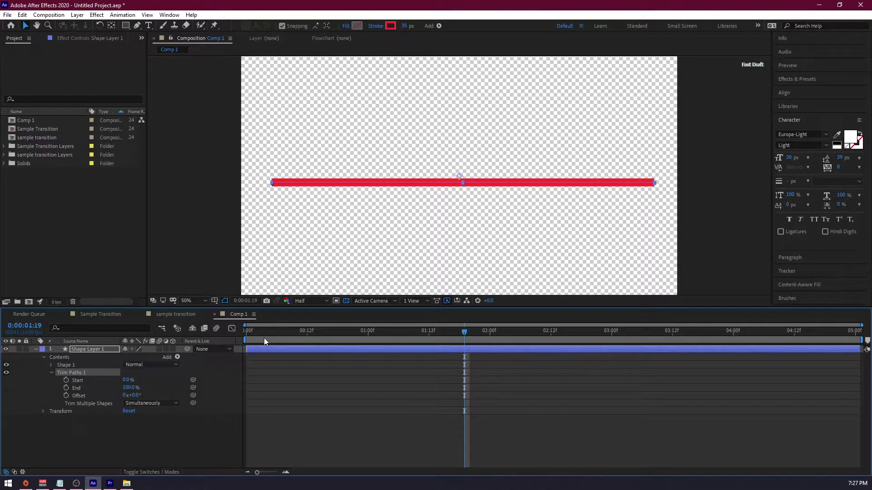
- Try out the Trim Paths End and Start values on the line at the first frame
key(Home)
drag(128, 389, 211, 392)
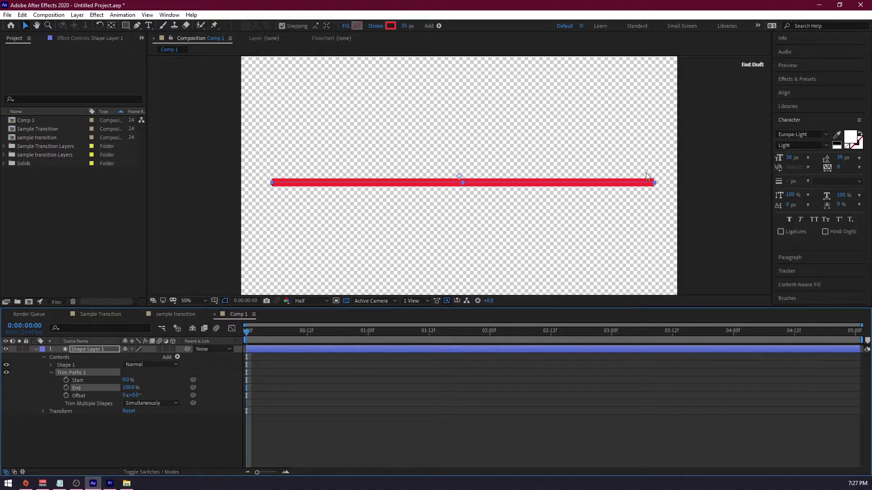
mouse_move(127, 389)
mouse_down()
mouse_move(79, 390)
mouse_move(178, 385)
mouse_move(105, 380)
mouse_up()
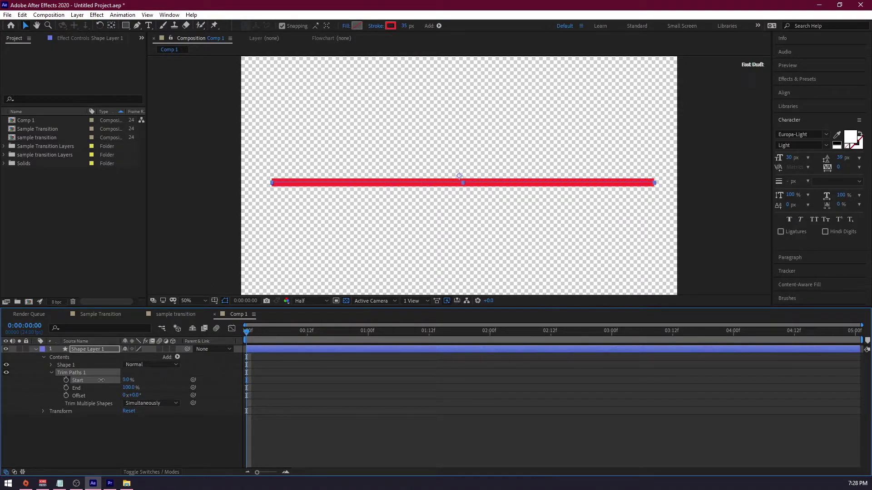
click(312, 331)
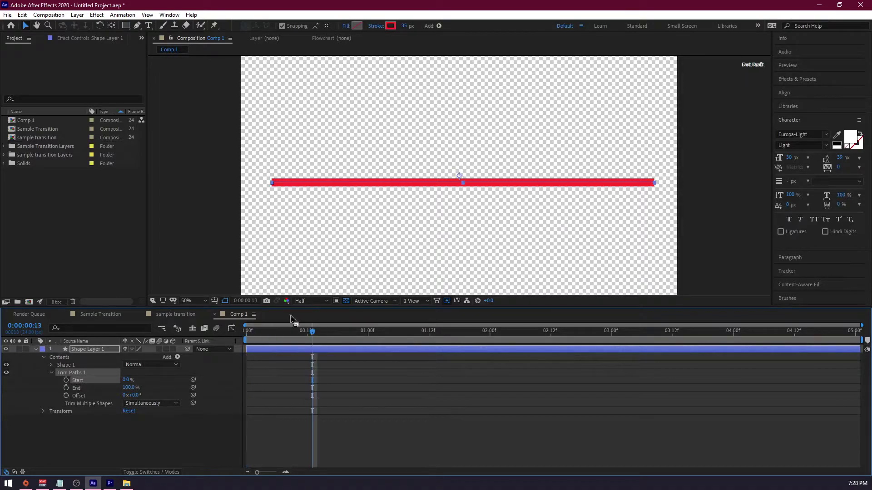
drag(273, 338, 236, 339)
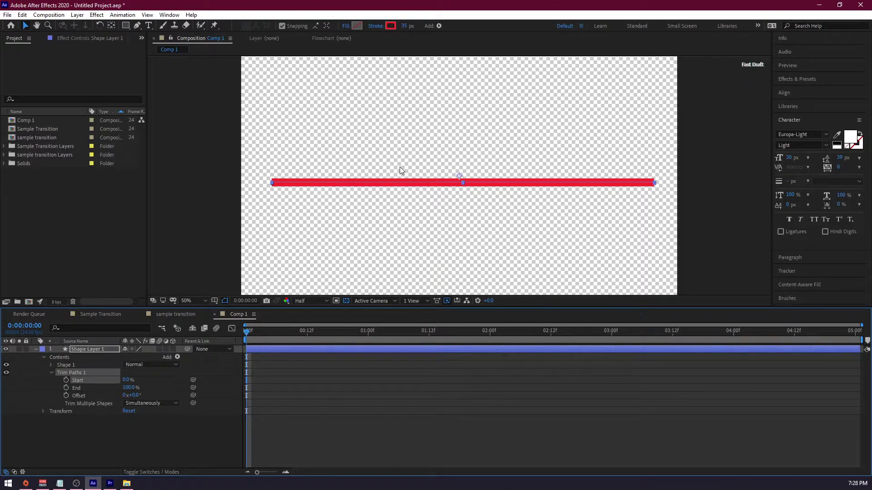
key(comma)
key(period)
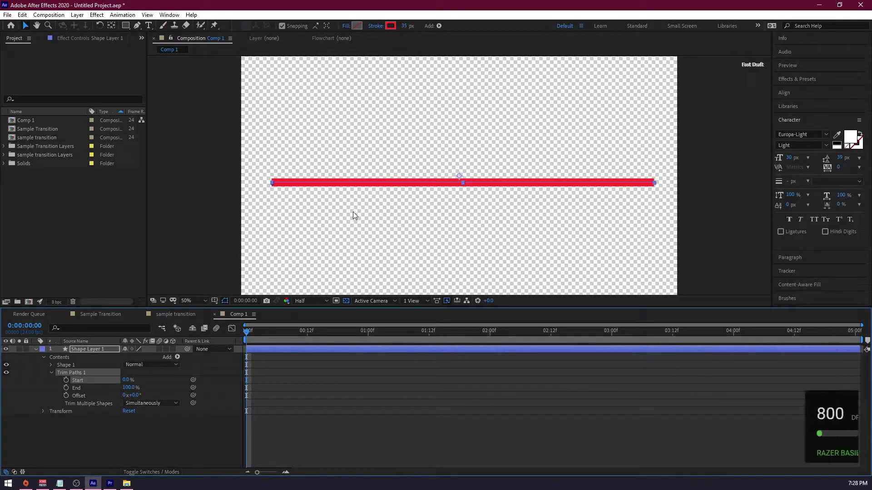
- Keyframe Trim Paths Start and End at 0% on the first frame, and End at 100% on frame 12
drag(129, 389, 37, 393)
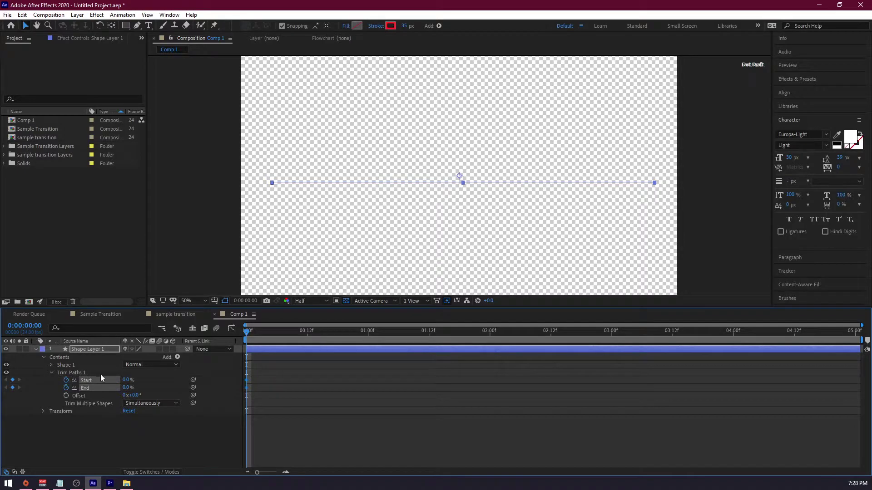
drag(295, 331, 307, 334)
drag(126, 388, 220, 388)
drag(284, 339, 309, 337)
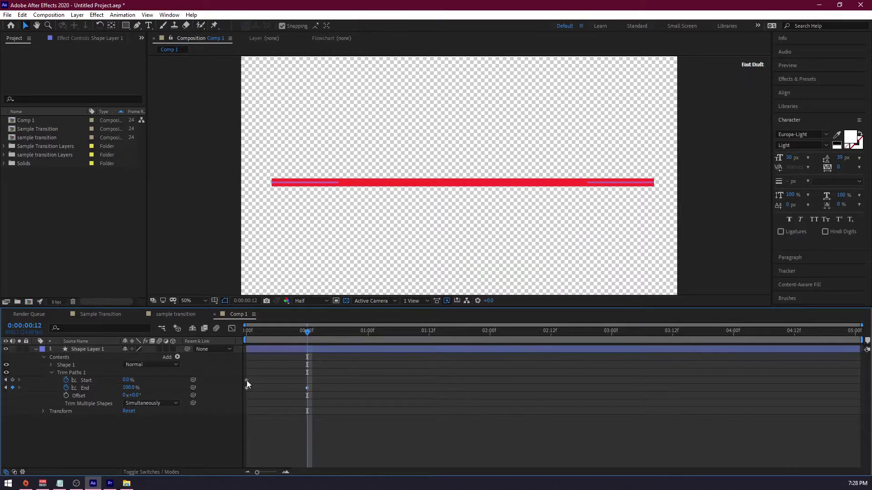
- Move the Start keyframe to frame 12, keyframe Start at 100% at 0:00:01:00, and preview the animation
drag(247, 380, 307, 382)
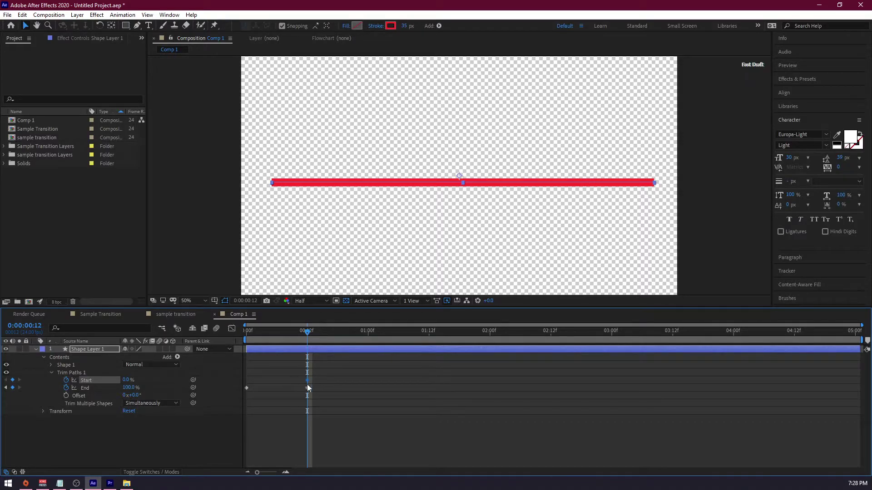
drag(293, 331, 308, 349)
click(368, 334)
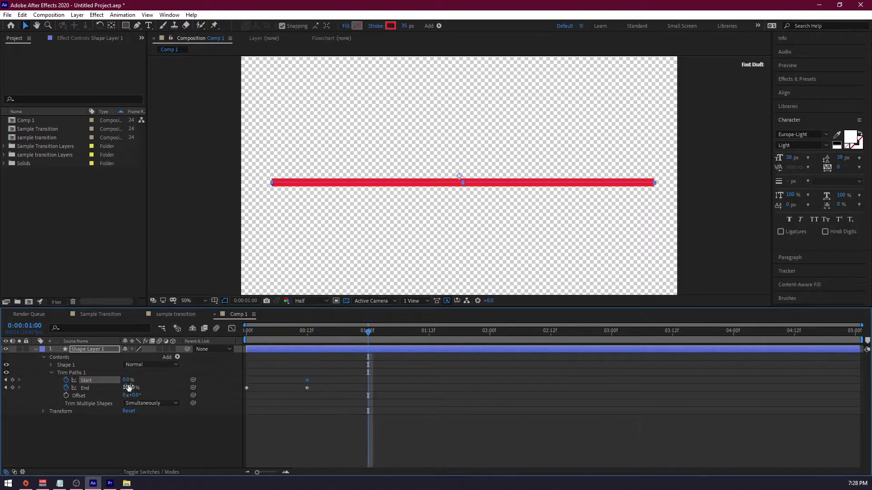
drag(126, 381, 190, 379)
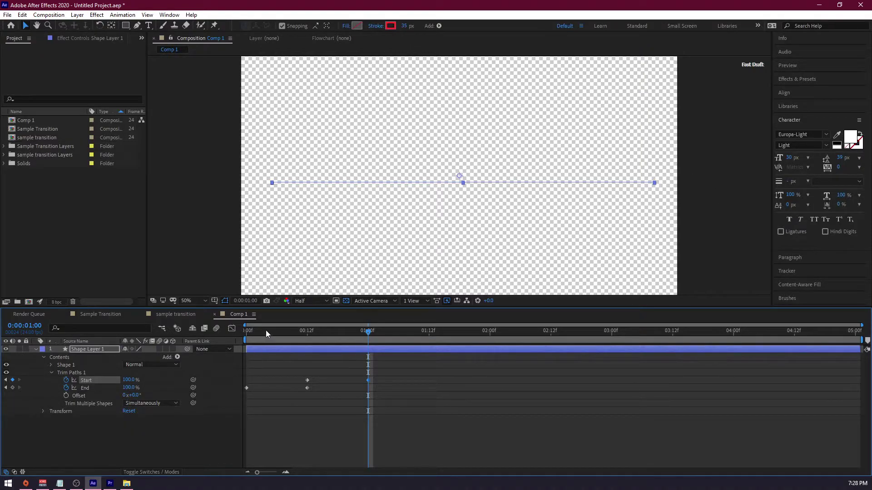
drag(266, 330, 186, 329)
key(space)
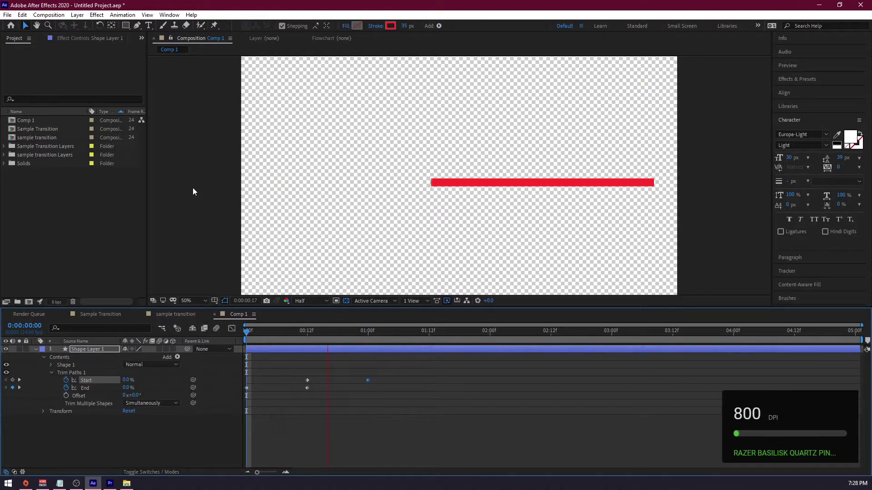
- Ease all Start and End keyframes and reshape their speed curves so End peaks early and Start peaks late
drag(407, 378, 267, 404)
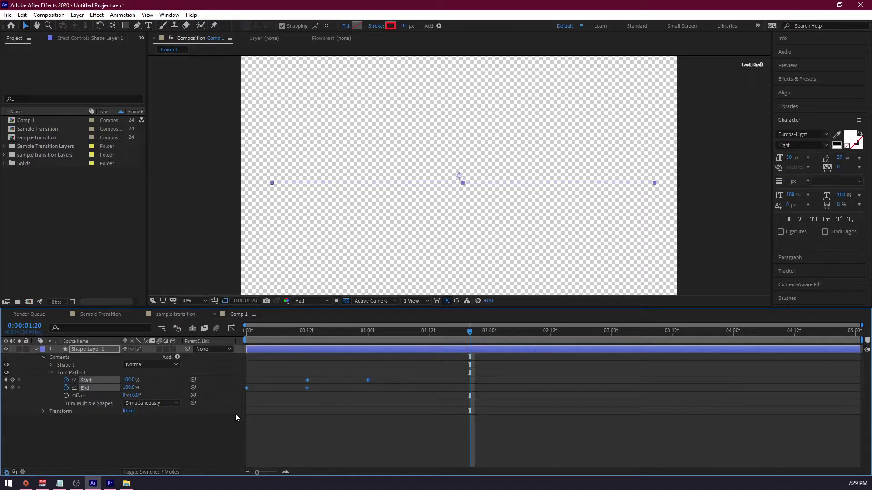
click(232, 328)
click(307, 446)
drag(315, 445, 278, 445)
drag(337, 443, 330, 443)
drag(277, 444, 260, 444)
drag(368, 447, 352, 447)
- Preview the eased line animation from the first frame and close the graph editor
click(245, 332)
key(space)
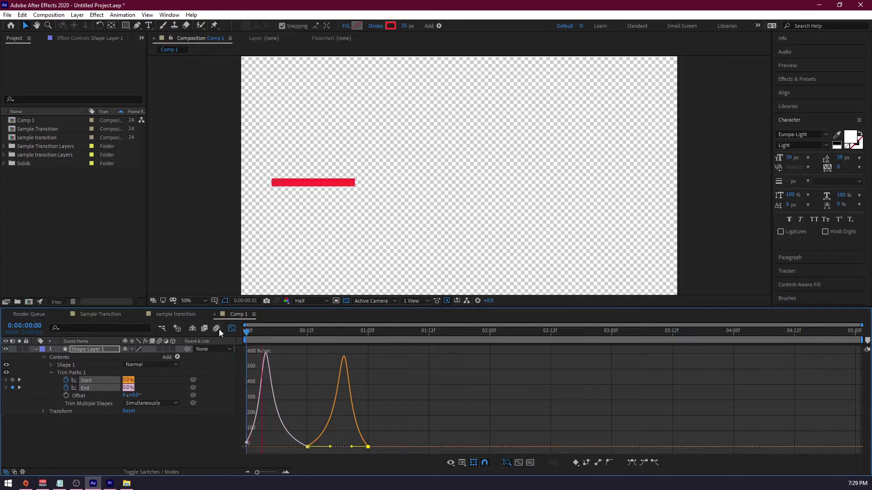
click(231, 328)
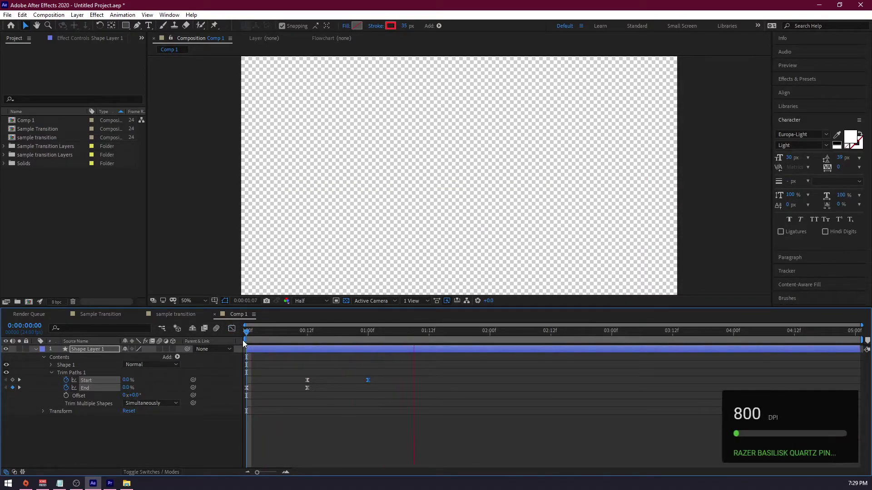
key(space)
key(space)
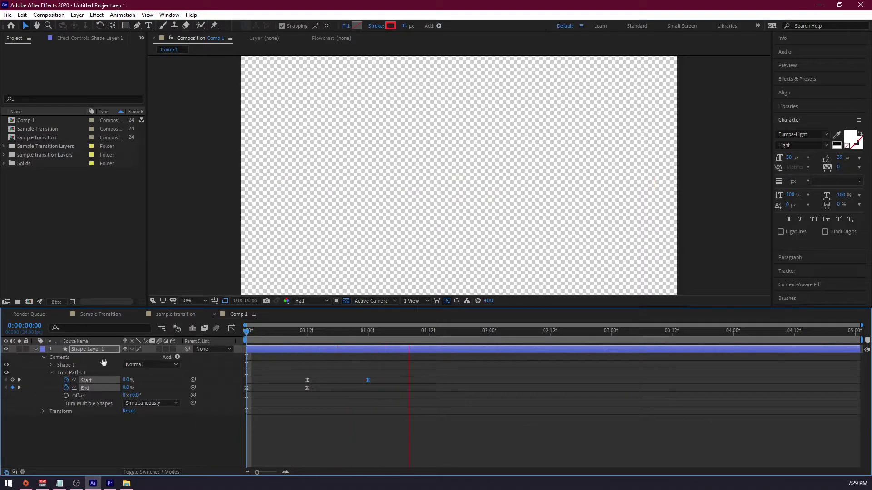
- Move the playhead to frame 8, rename the red line's shape layer to 01, and duplicate it
click(73, 349)
drag(309, 331, 286, 340)
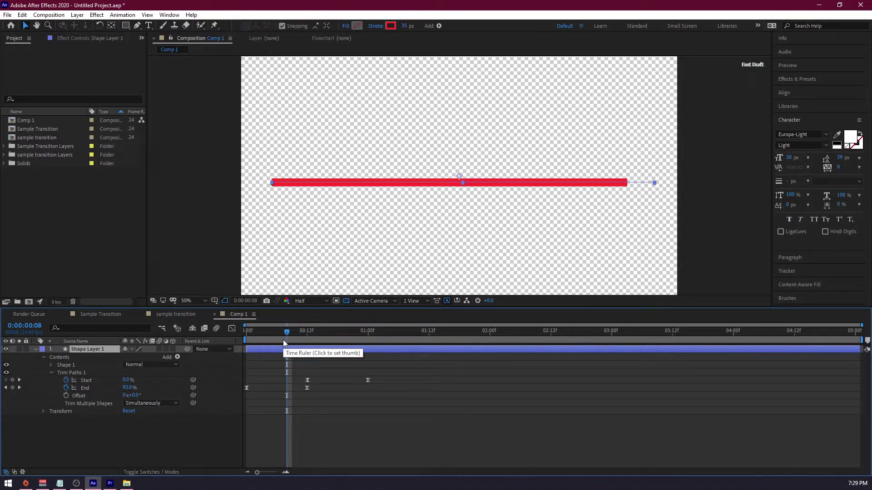
click(112, 418)
click(95, 348)
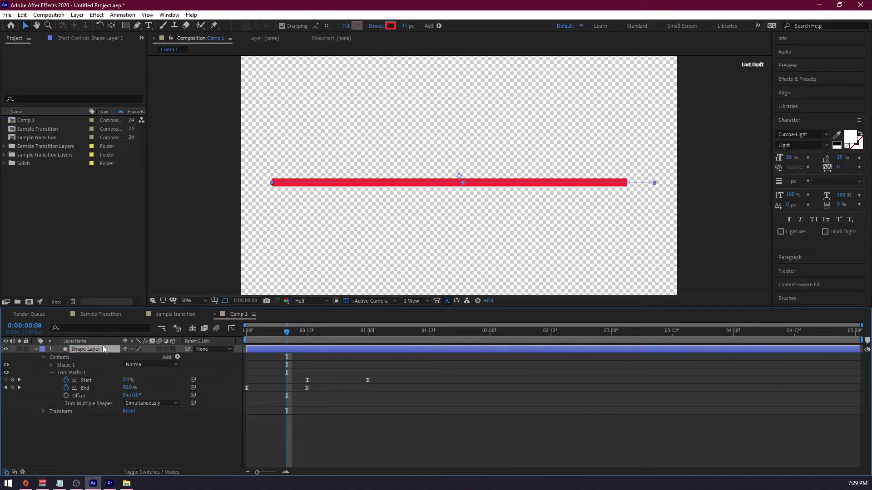
key(Return)
text(01)
key(Return)
key(ctrl+d)
click(260, 333)
drag(260, 334, 286, 333)
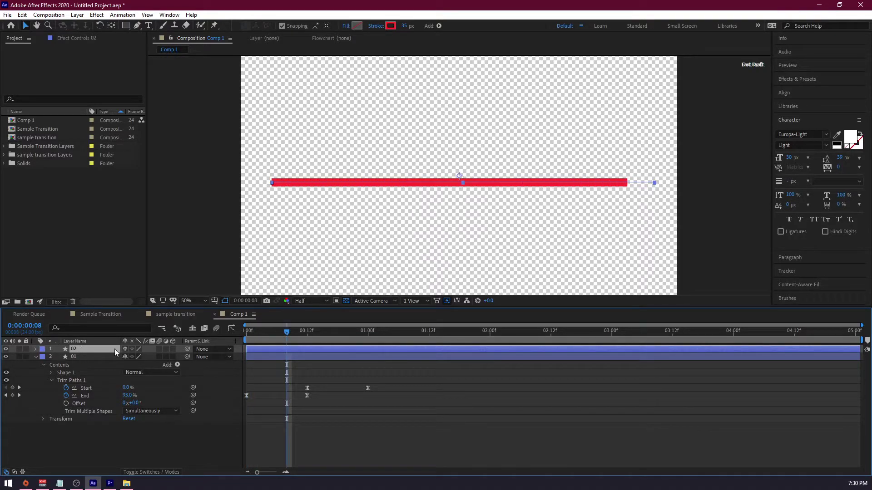
- Move layer 02 up to position 960, 502 and change its stroke colour to yellow FFC12D
key(p)
drag(144, 357, 128, 356)
key(Return)
click(389, 26)
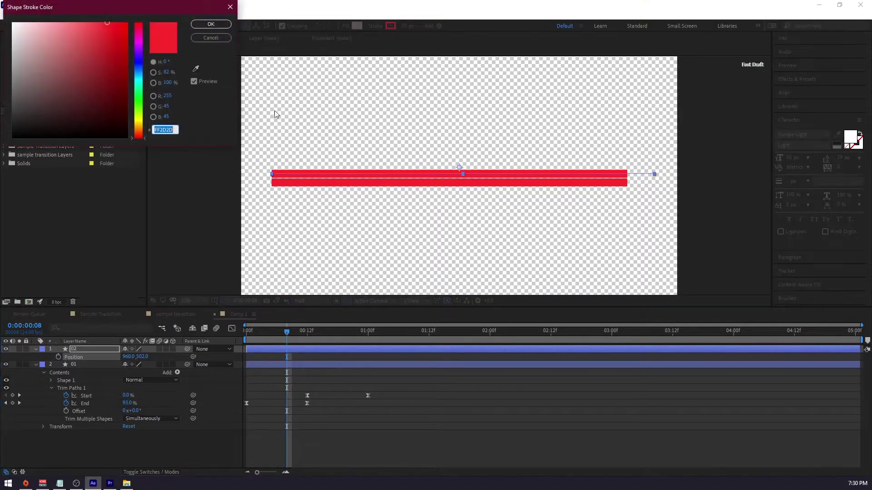
click(138, 90)
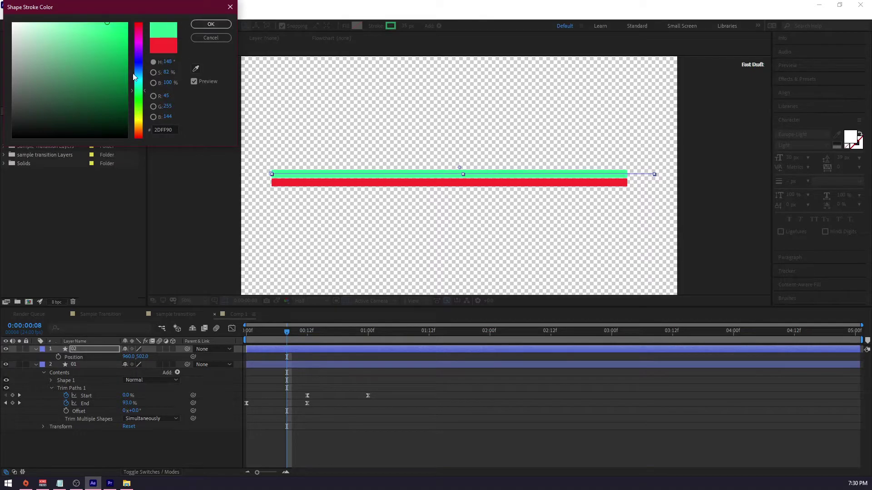
click(137, 124)
click(211, 24)
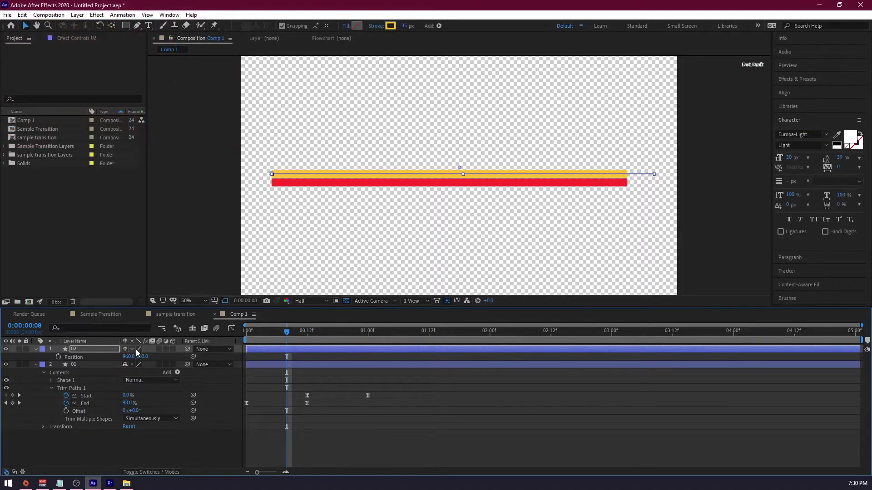
- Thicken layer 02's stroke to 81 px and set its position to 960, 485 above the red line
drag(143, 357, 144, 356)
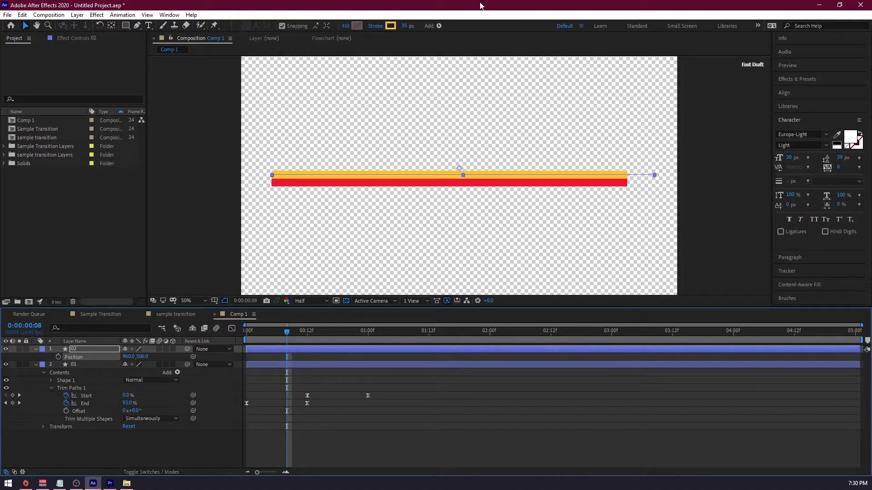
drag(402, 27, 422, 24)
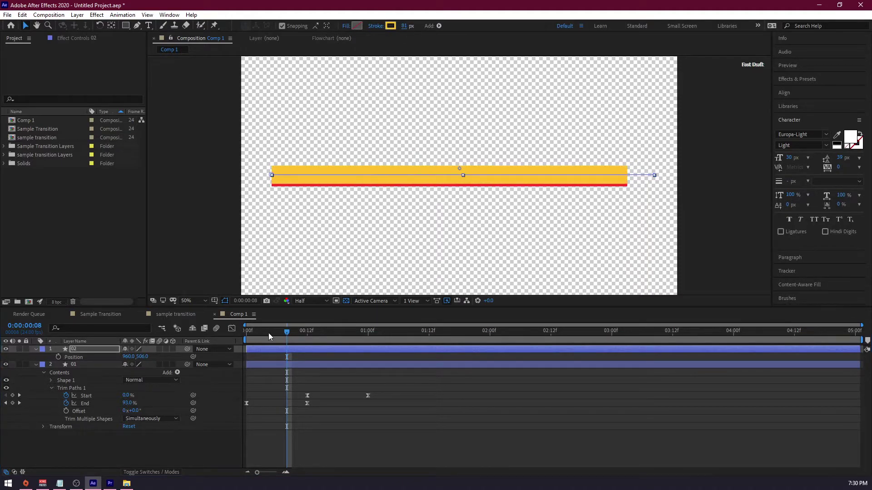
drag(141, 358, 132, 358)
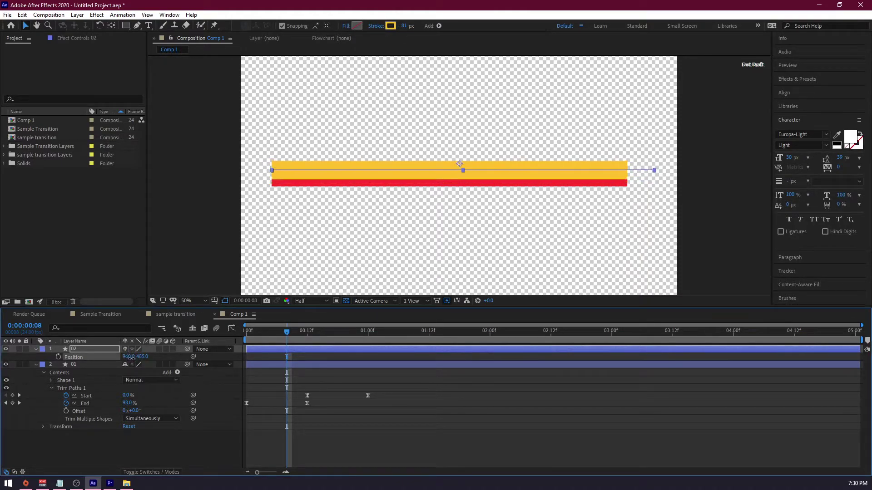
- Duplicate the yellow line's layer, thin the copy's stroke to 10 px, and raise it to position 960, 419
click(86, 349)
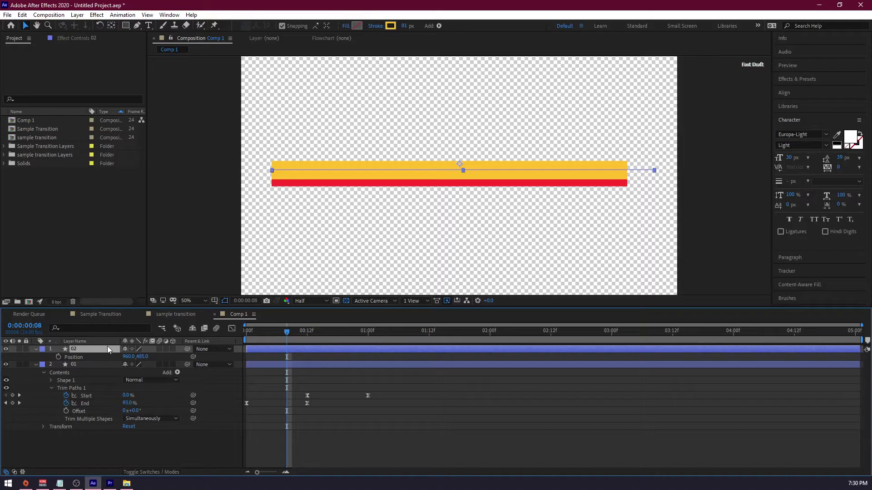
key(ctrl+d)
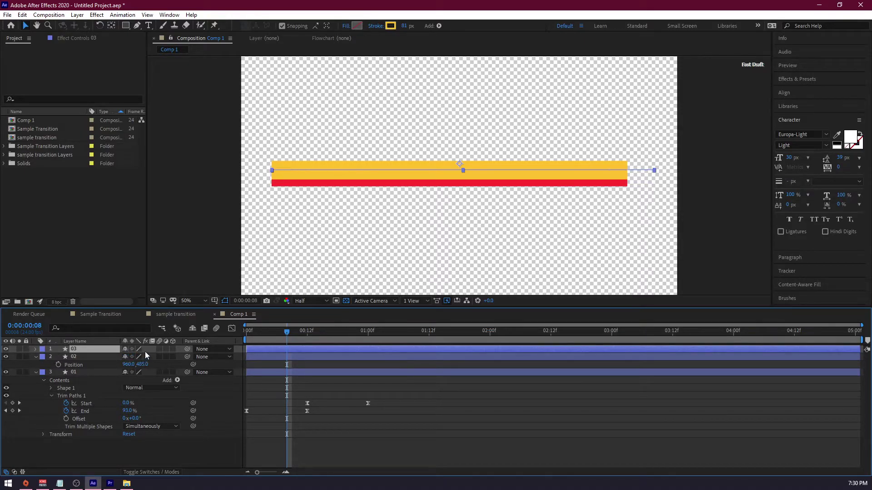
key(p)
drag(141, 356, 121, 357)
drag(405, 25, 371, 27)
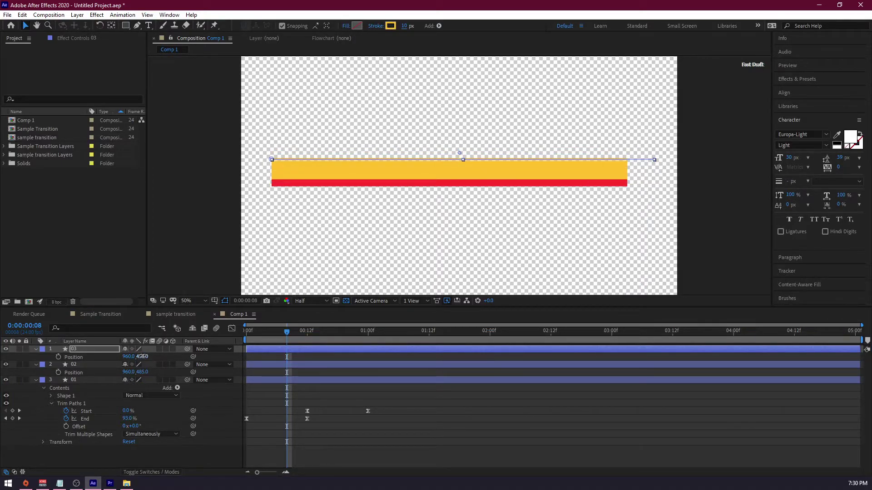
drag(142, 356, 134, 357)
- Change layer 03's stroke colour to green and lower it to position 960, 439 along the yellow line's upper edge
click(390, 26)
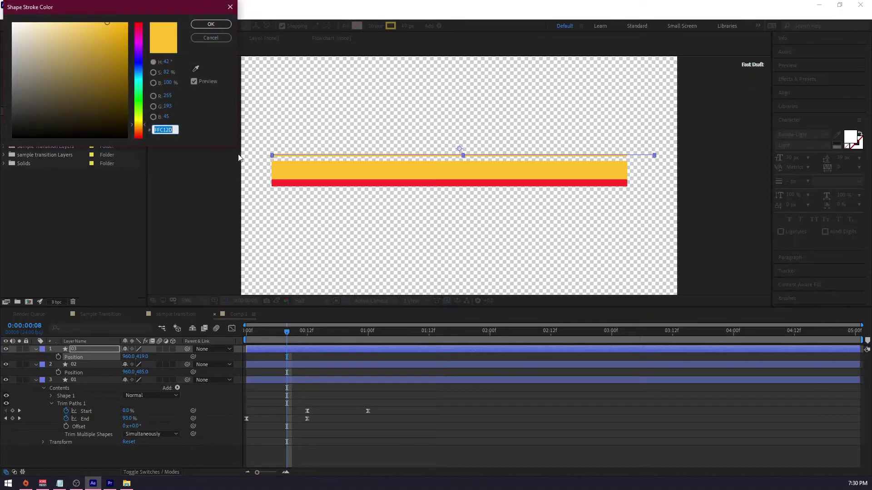
click(137, 97)
click(211, 25)
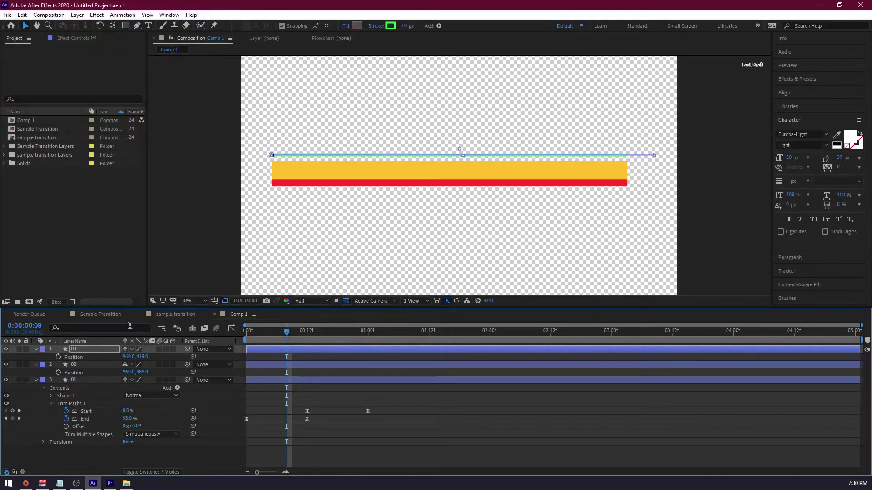
drag(142, 357, 151, 356)
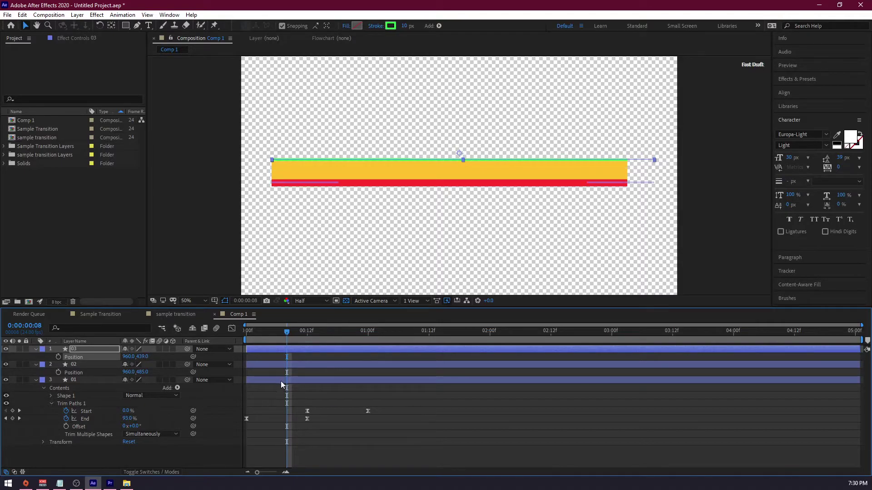
- Reveal only the keyframed properties of layers 01, 02 and 03, and move the playhead to frame 6
shift+click(254, 381)
drag(277, 334, 245, 340)
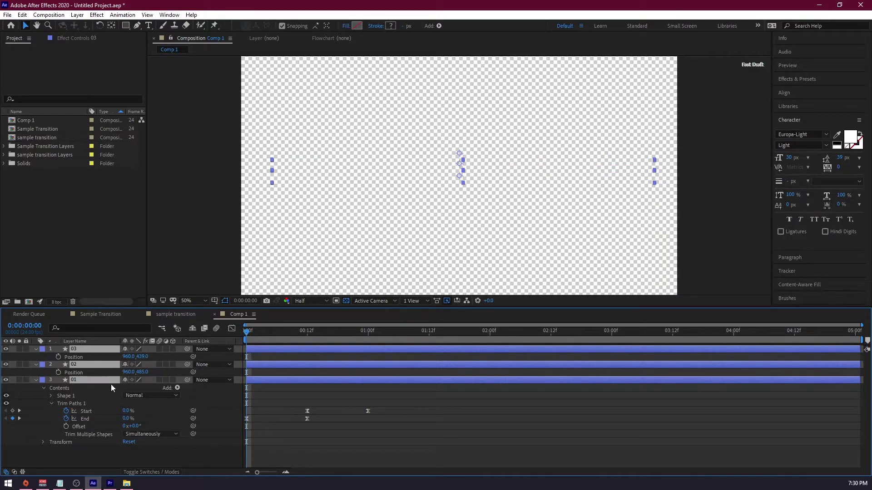
key(u)
key(u)
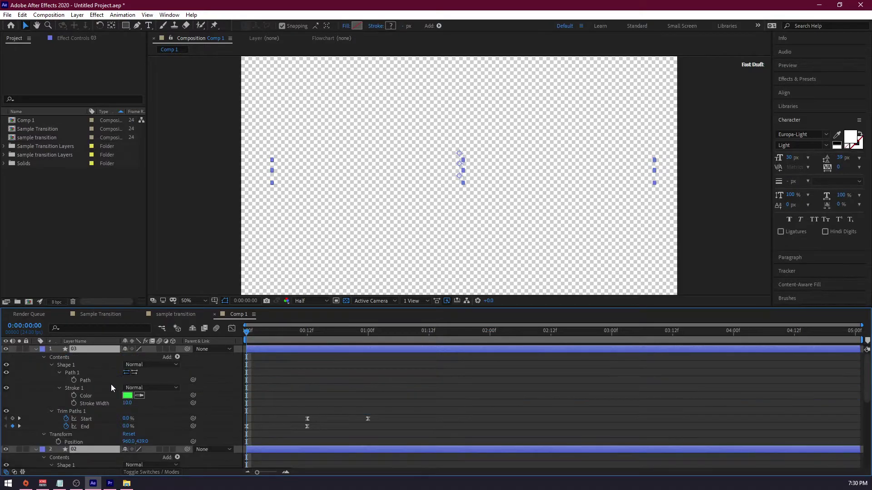
key(u)
drag(245, 332, 277, 334)
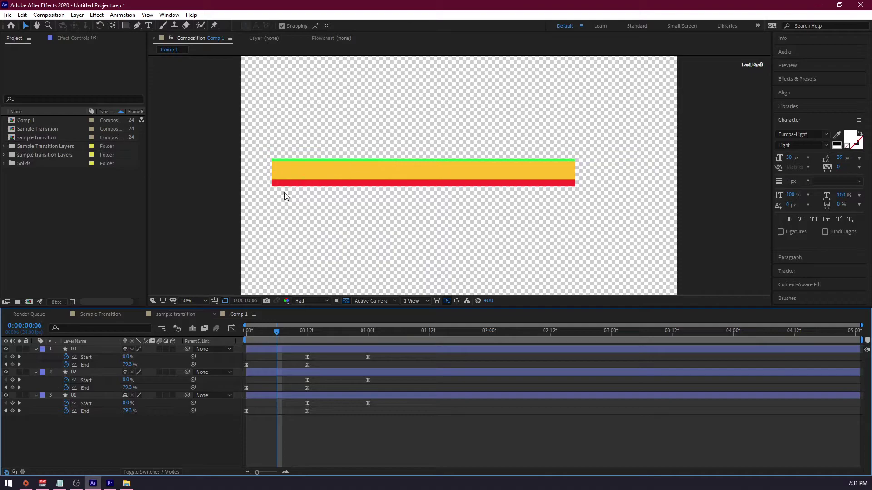
- Delay the Trim Paths keyframes so layer 02 starts at about frame 9 and layer 01 at about frame 5, and preview
click(336, 372)
mouse_move(380, 382)
mouse_down()
mouse_move(246, 389)
mouse_move(266, 390)
mouse_up()
drag(417, 380, 231, 423)
drag(267, 388, 292, 388)
drag(278, 335, 214, 334)
key(space)
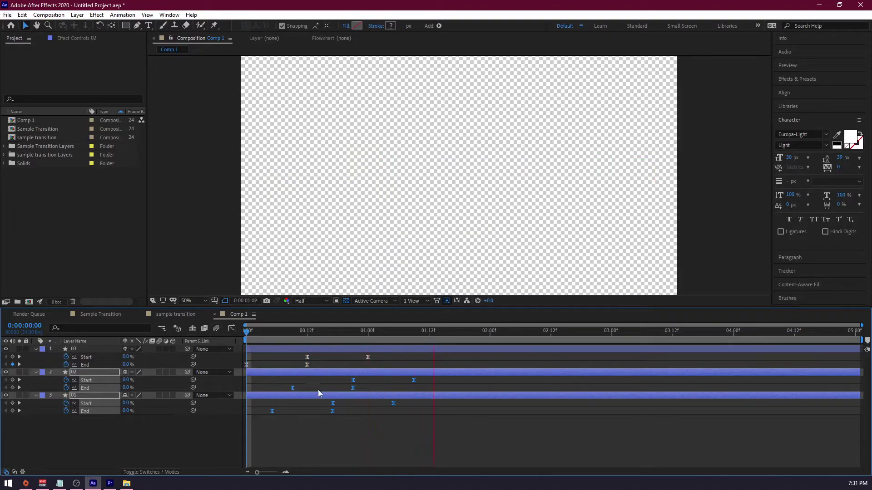
- Shift the keyframes of layers 01 and 02 about three frames earlier and preview the staggered lines from the first frame
drag(271, 411, 260, 412)
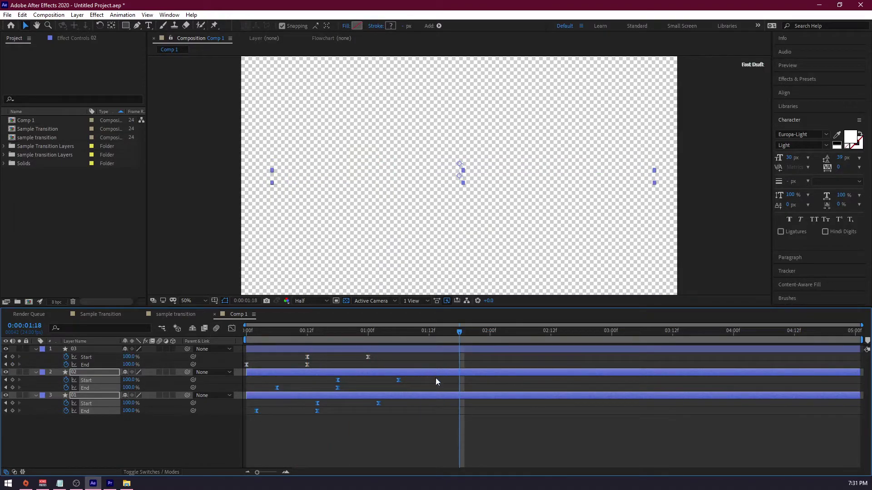
click(420, 380)
key(Home)
key(space)
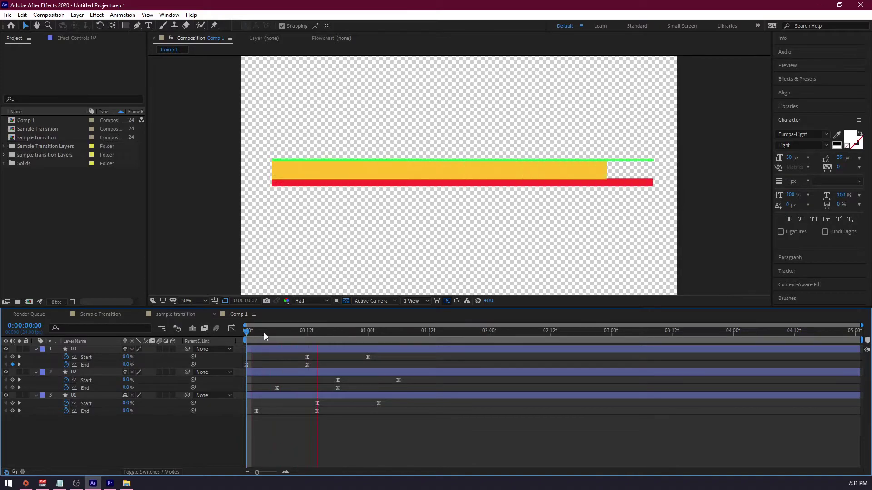
key(space)
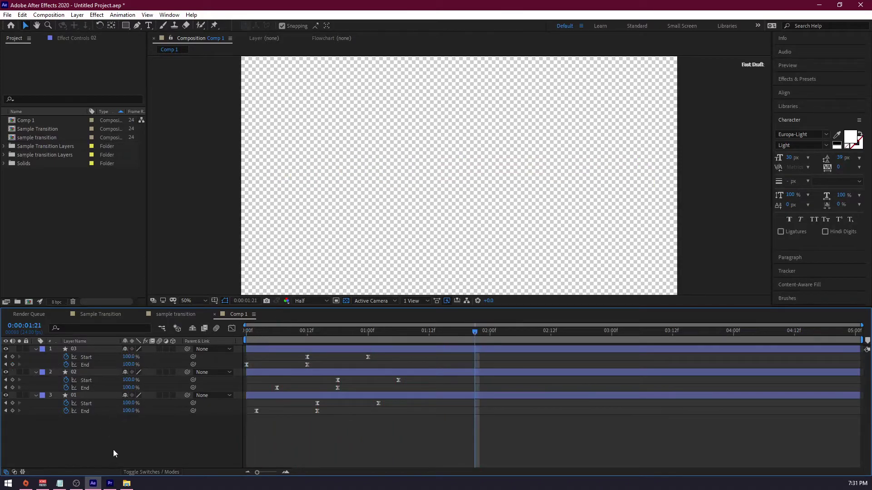
- Examine how the lines overlap at frame 15, toggling layer 02's visibility off and on
mouse_move(313, 331)
mouse_down()
mouse_move(302, 334)
mouse_move(399, 332)
mouse_move(262, 338)
mouse_move(371, 338)
mouse_move(281, 339)
mouse_move(322, 340)
mouse_up()
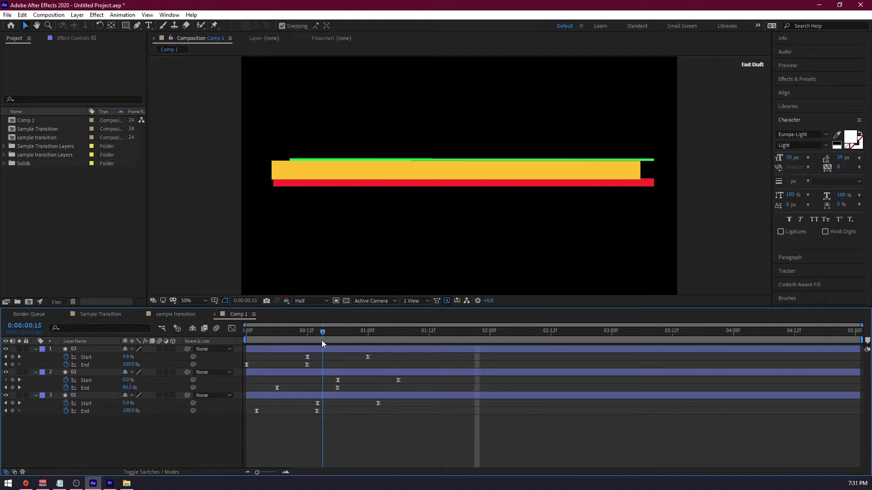
click(87, 380)
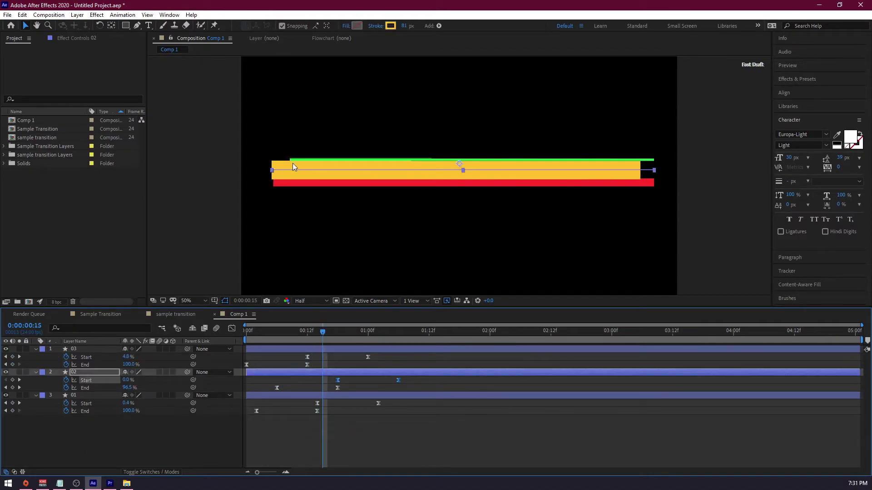
click(105, 431)
click(84, 371)
click(6, 372)
click(6, 372)
- Duplicate the green line's layer 03 and lower the copy to position 960, 512 over the yellow line
click(80, 348)
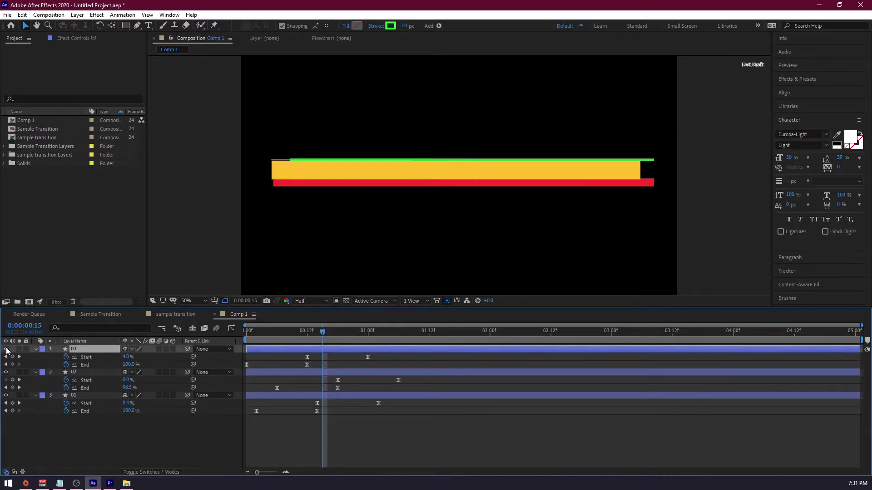
key(ctrl+d)
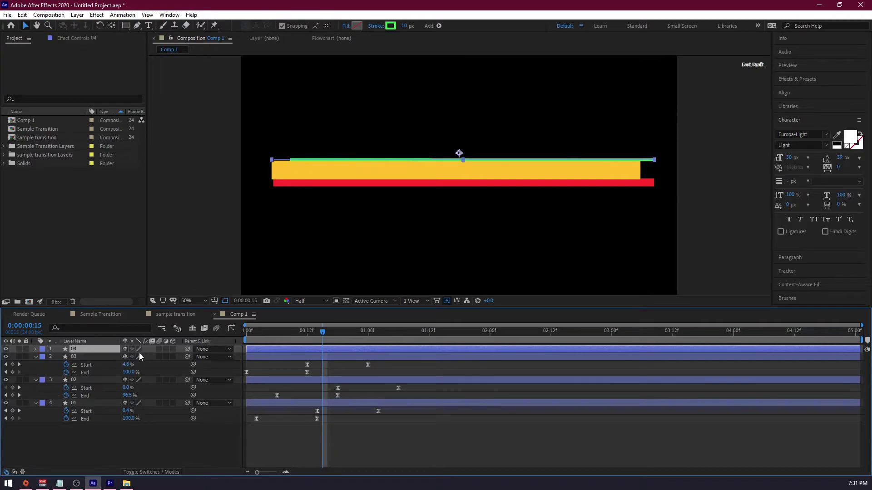
key(ctrl+z)
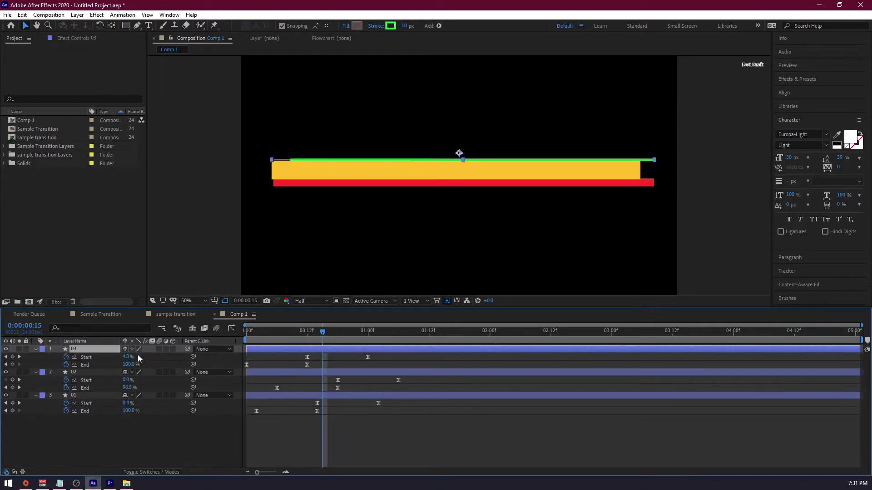
key(ctrl+d)
key(p)
drag(142, 357, 178, 357)
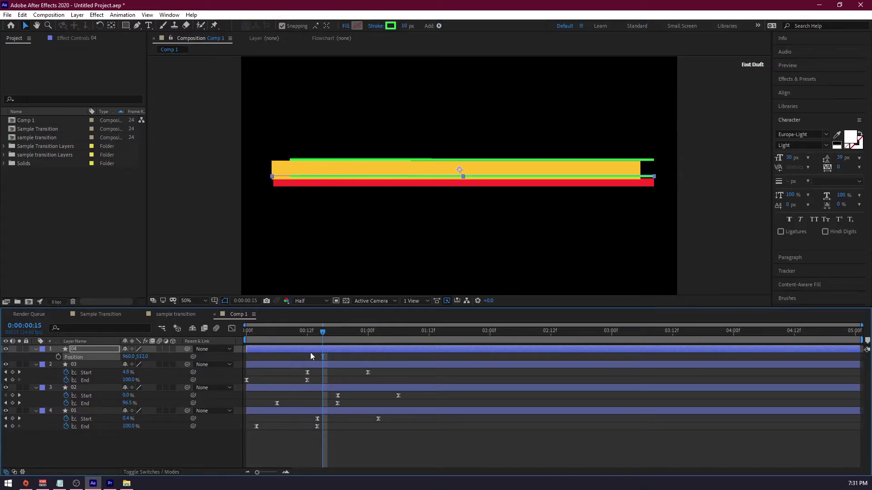
- Delay layer 04's Trim Paths keyframes to start at about frame 9 and change its stroke colour to near-white E3FFE7
key(u)
drag(374, 353, 291, 368)
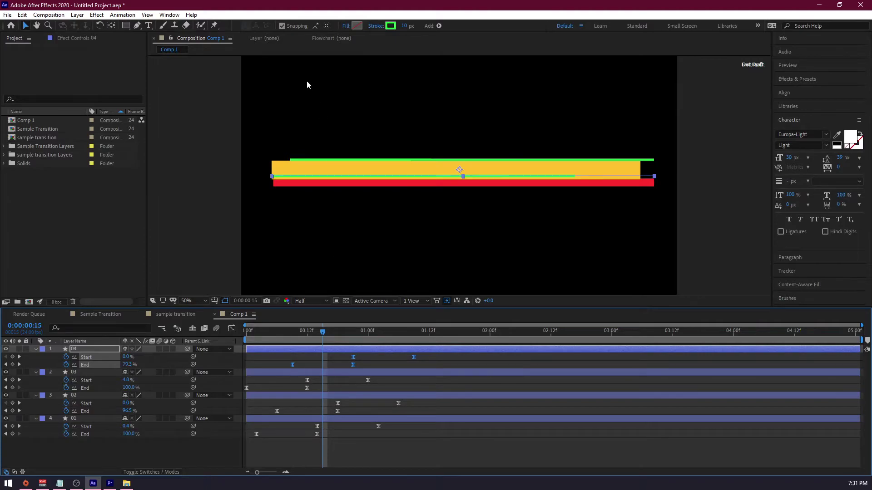
click(391, 25)
drag(45, 33, 23, 1)
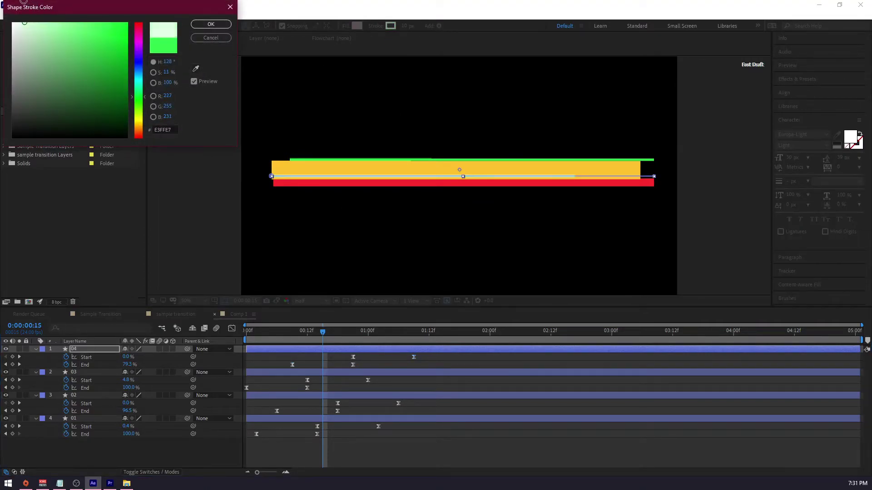
click(211, 24)
click(697, 234)
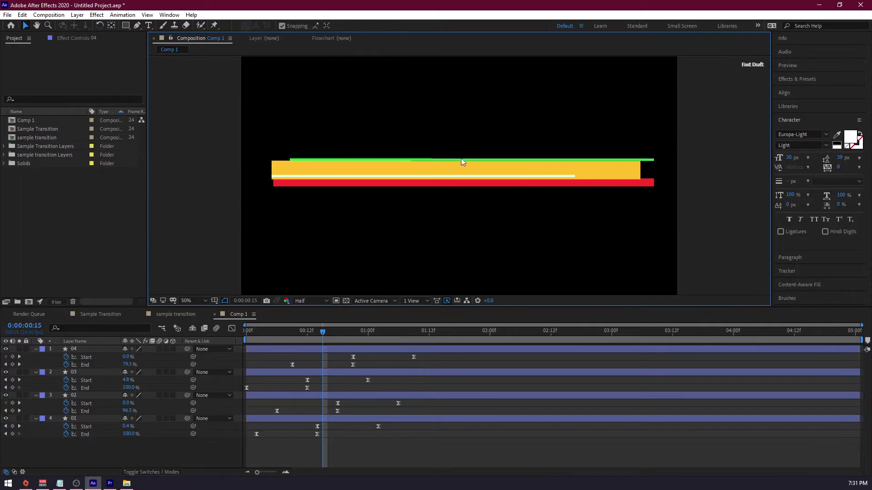
- Duplicate the near-white line twice, placing layer 05 at 960, 413 above the bars and layer 06 at 960, 579 below them
click(80, 350)
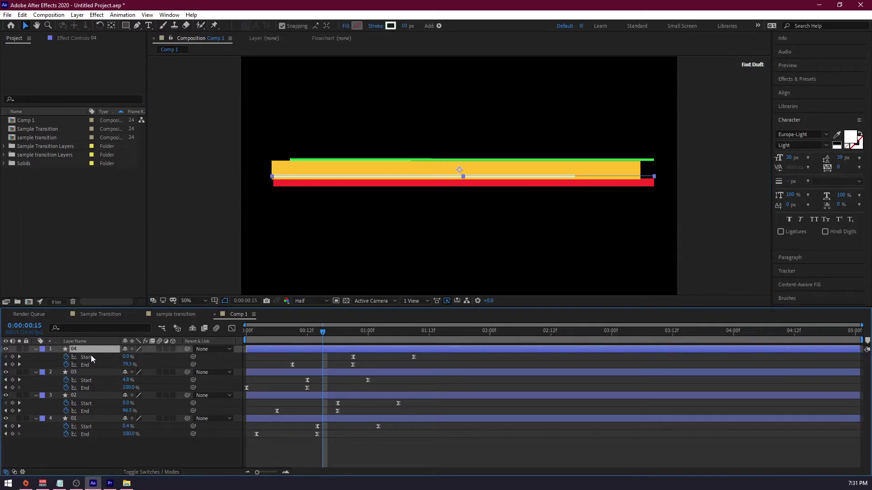
key(ctrl+d)
key(p)
drag(143, 357, 211, 370)
key(ctrl+d)
key(Return)
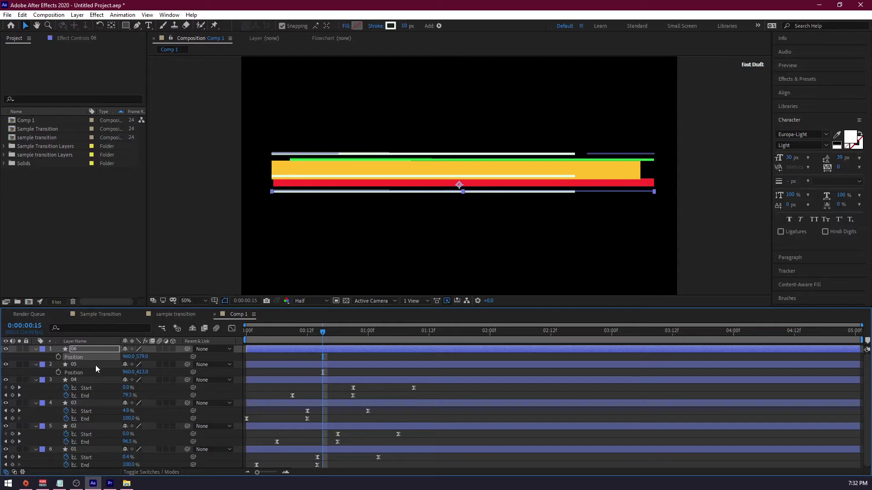
key(Return)
- Offset the Trim Paths keyframes so layer 05 starts at about frame 5 and layer 06 at about frame 15, and preview
key(u)
click(93, 373)
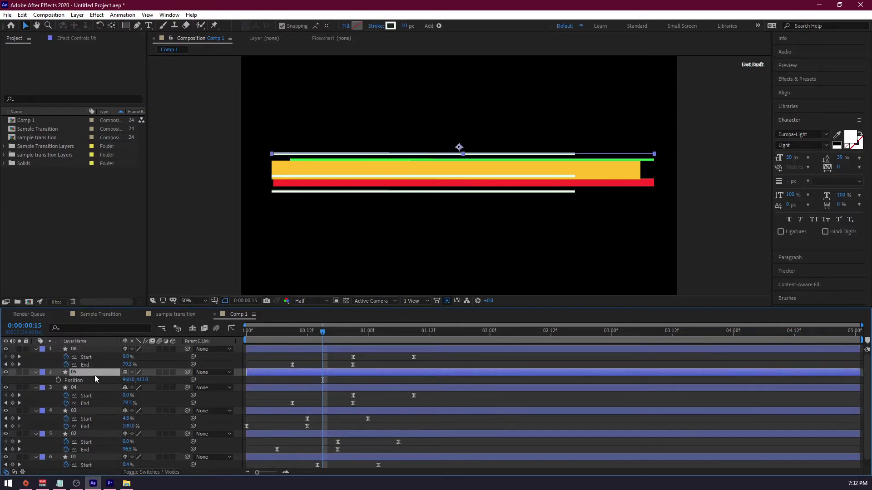
drag(439, 383, 272, 389)
drag(438, 361, 323, 365)
key(space)
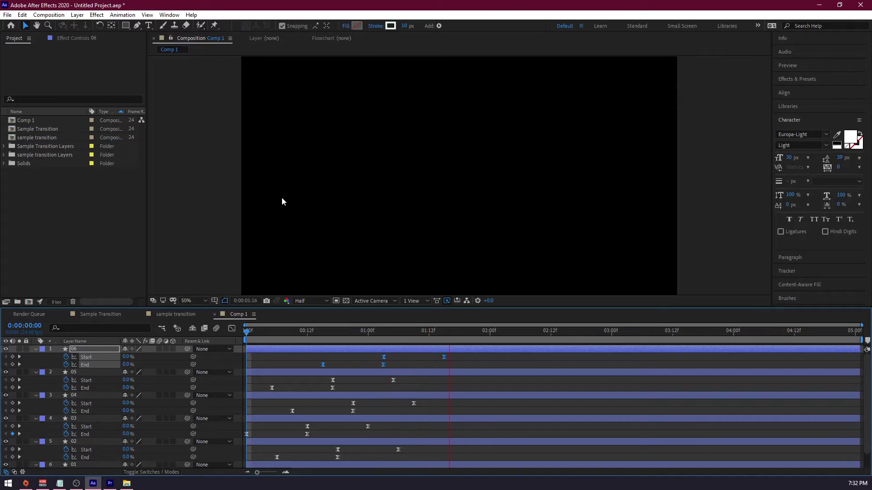
- At about frame 13, duplicate the green line's layer 03 and move the copy, layer 07, to the bottom of the layer stack
drag(263, 330, 320, 371)
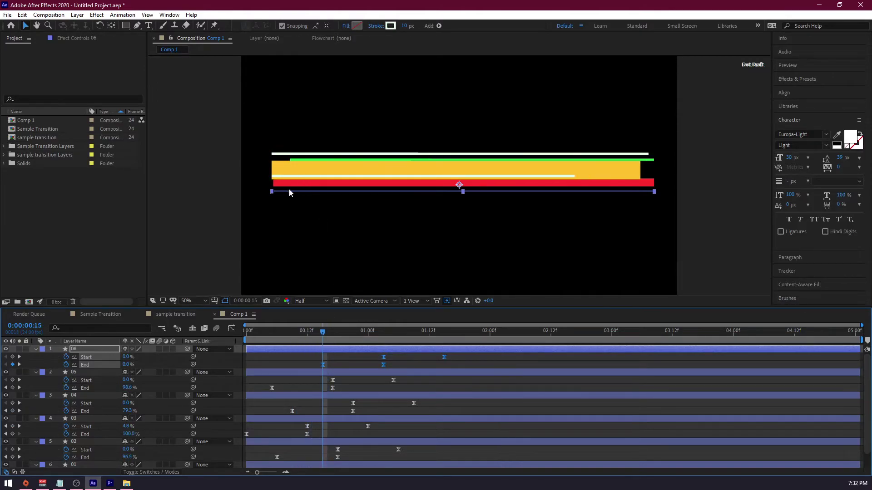
mouse_move(319, 335)
mouse_down()
mouse_move(294, 334)
mouse_move(310, 334)
mouse_up()
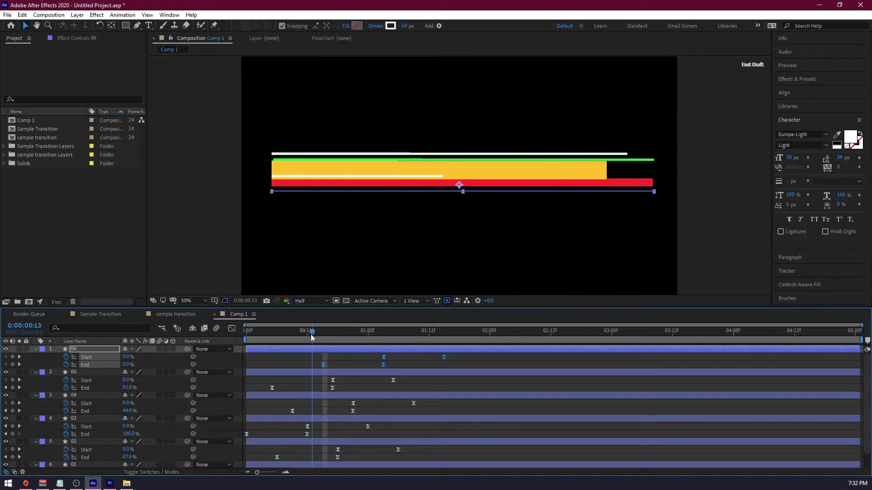
click(309, 161)
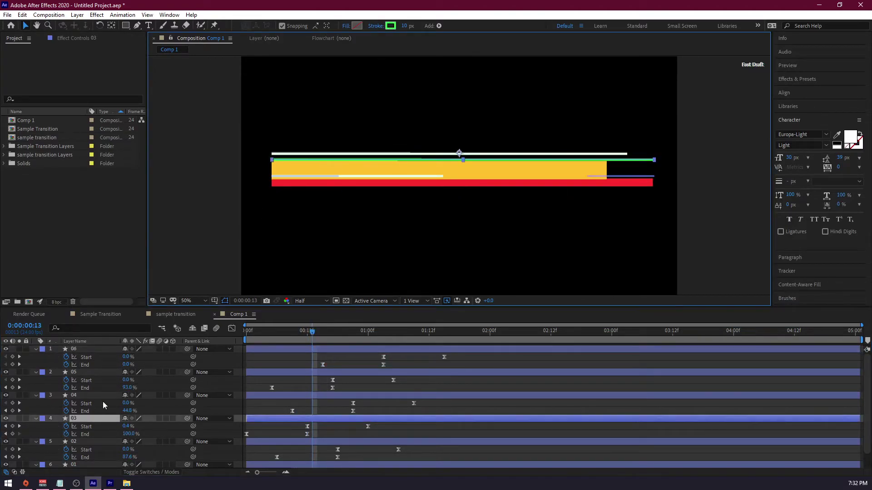
scroll(100, 402, down, 1)
click(81, 402)
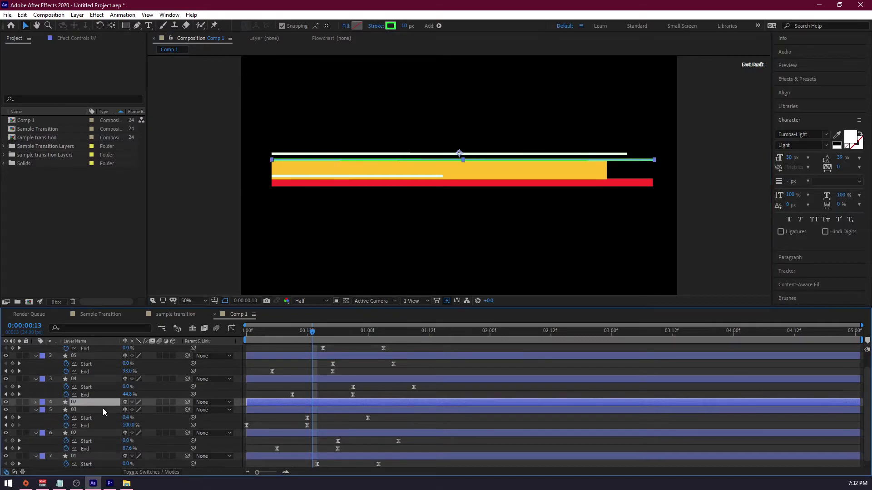
key(ctrl+d)
drag(87, 398, 100, 460)
- Give layer 07 a blue 2D59FF stroke 48 px wide and set its position to 960, 434 behind the green line
click(386, 28)
click(141, 72)
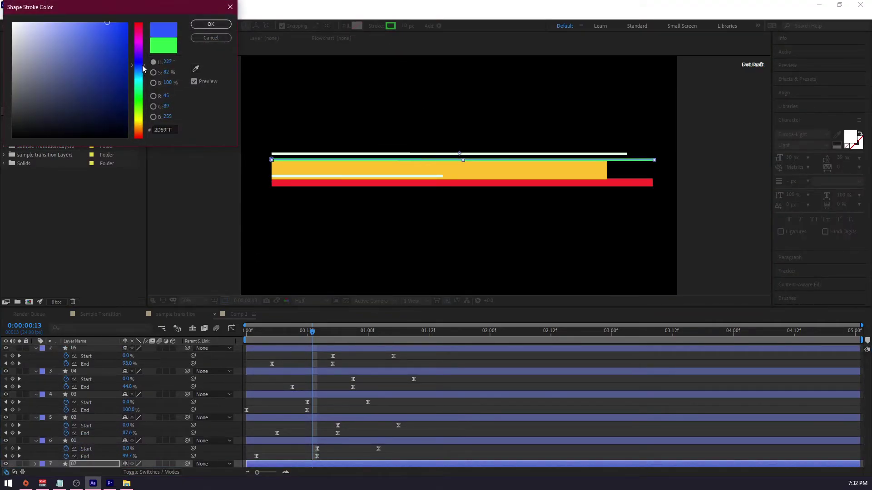
click(220, 25)
key(p)
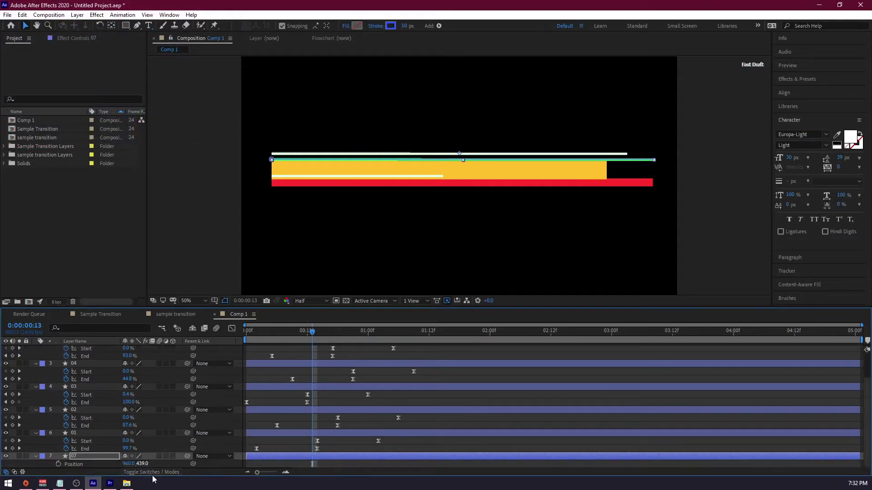
drag(144, 468, 138, 467)
drag(404, 26, 418, 27)
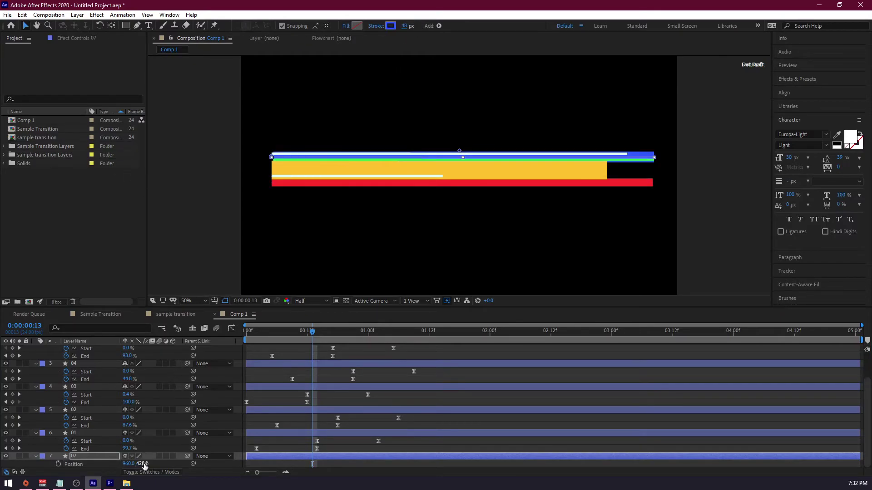
drag(142, 464, 147, 463)
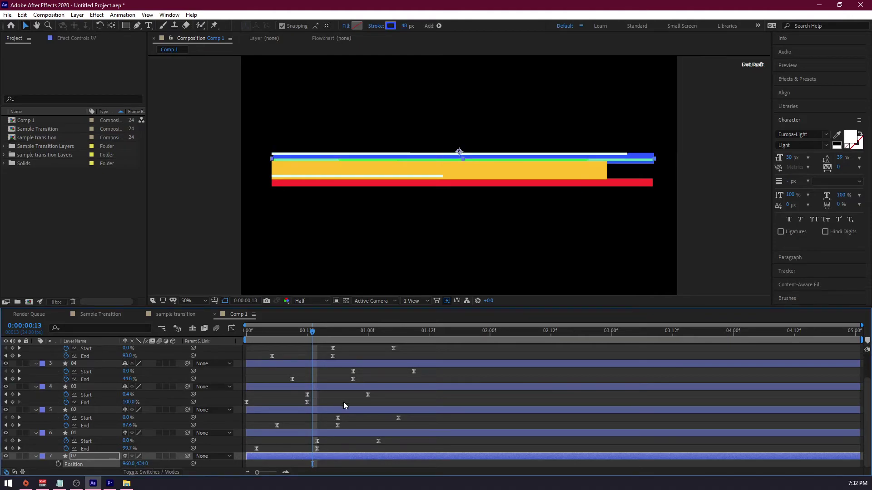
- Delay layer 07's Trim Paths keyframes to start at frame 4, and duplicate the blue line to position 960, 555 under the red line
key(ctrl+v)
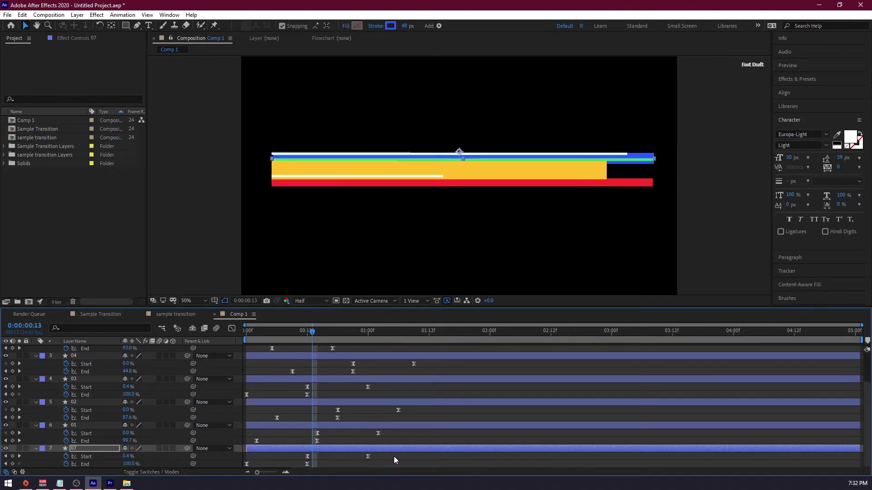
drag(246, 464, 267, 464)
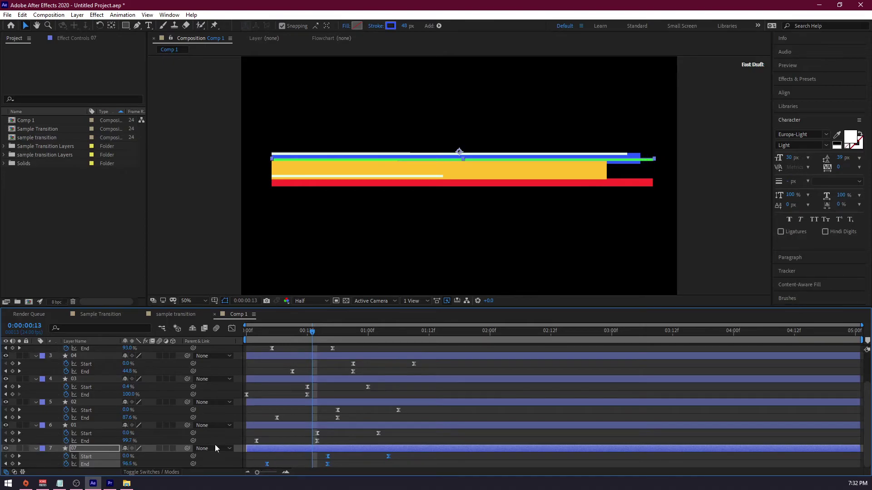
click(95, 451)
key(ctrl+d)
key(p)
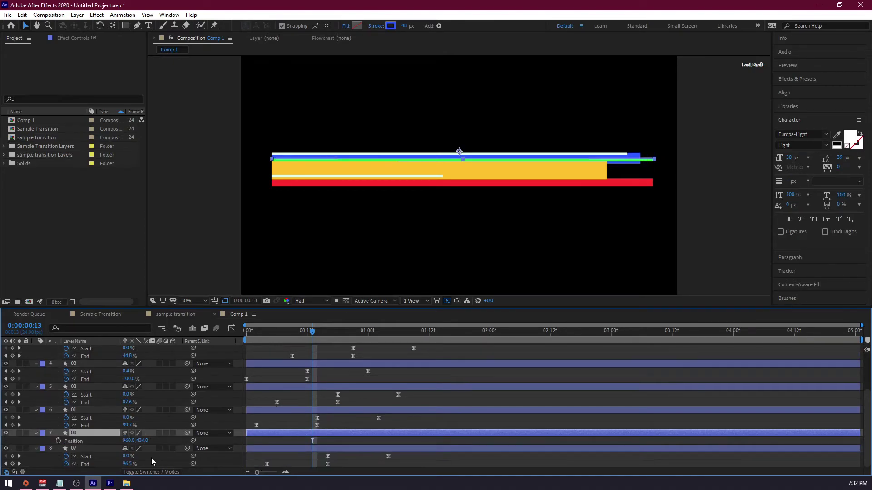
drag(141, 441, 186, 451)
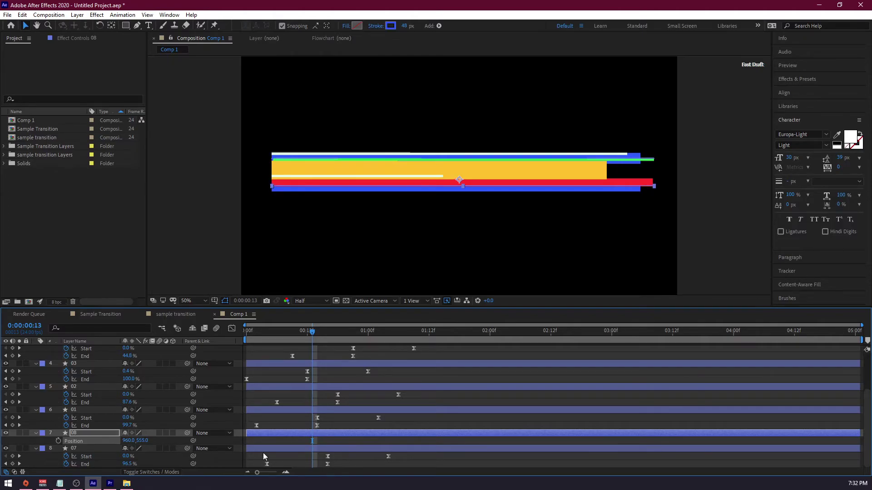
- Delay layer 08's Trim Paths keyframes to start at frame 6 and preview the whole line animation from the beginning
key(u)
drag(402, 431, 277, 441)
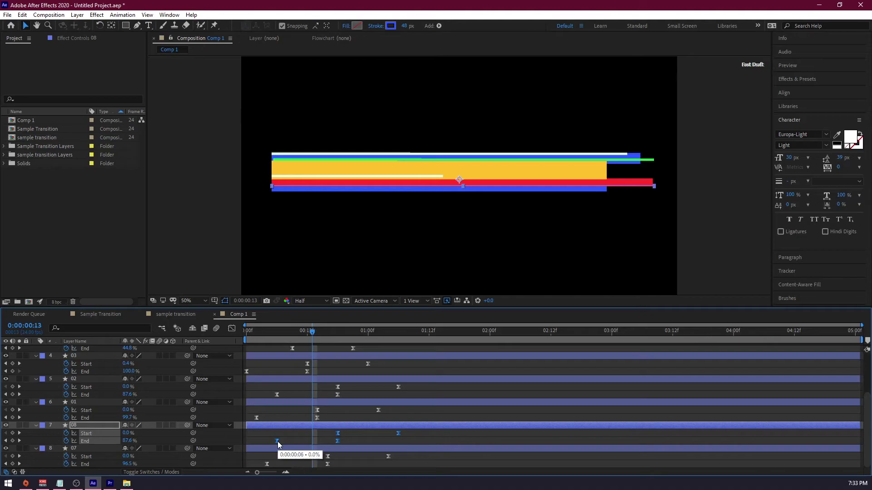
key(comma)
key(Home)
key(space)
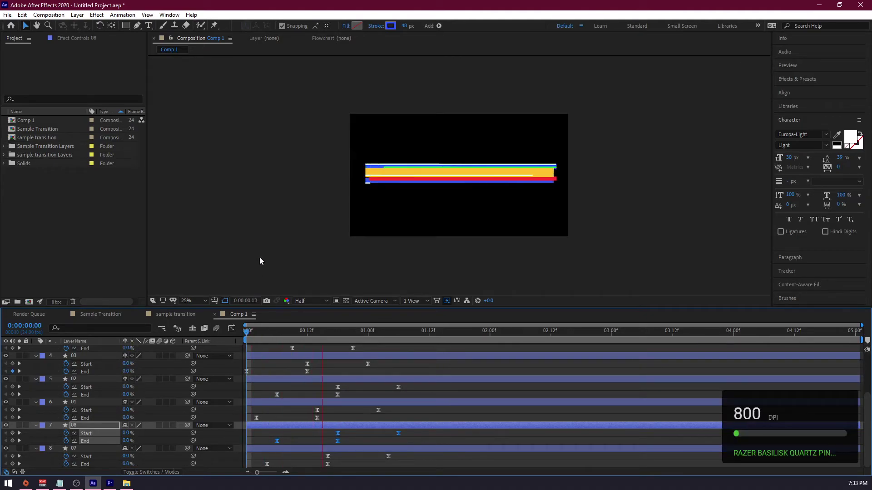
drag(442, 333, 190, 354)
key(space)
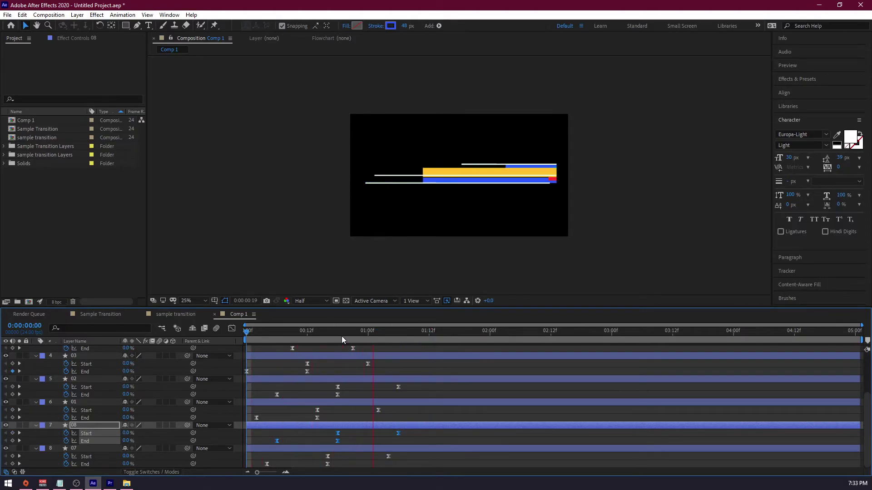
key(space)
key(space)
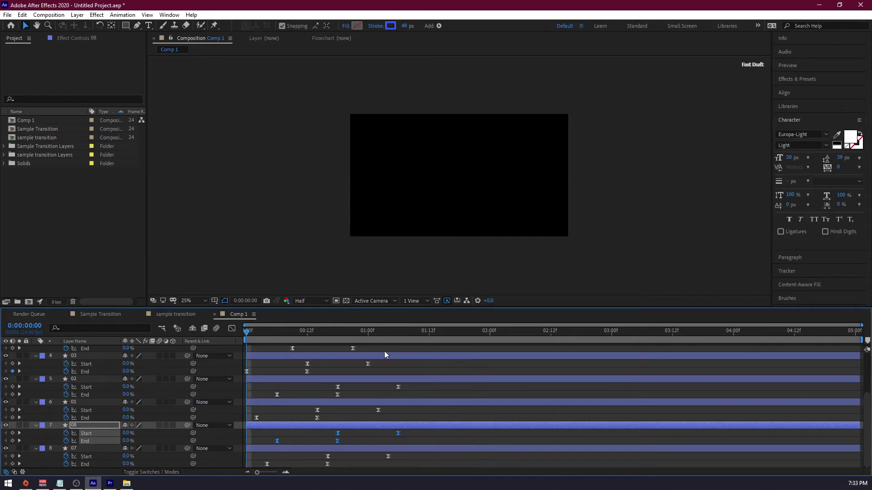
key(space)
key(space)
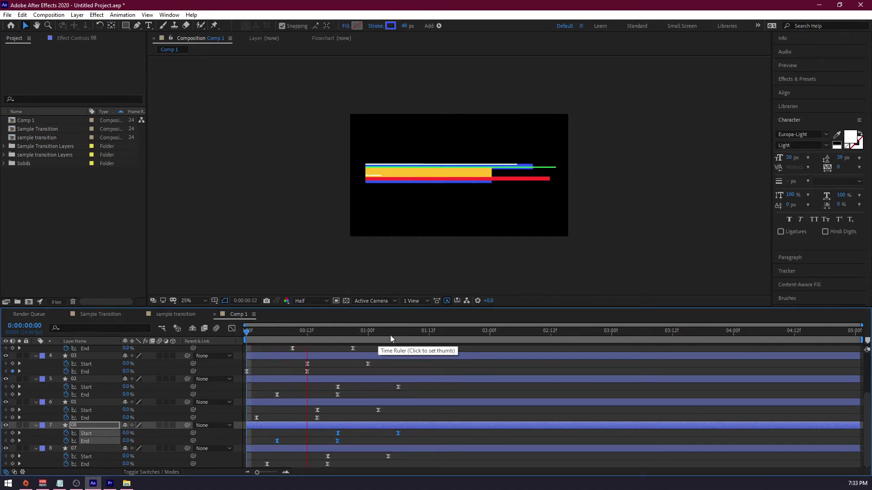
- End the work area at 0:00:01:15, trim the composition to it, and preview the shortened animation
mouse_move(428, 334)
mouse_down()
mouse_move(427, 343)
mouse_move(443, 343)
mouse_up()
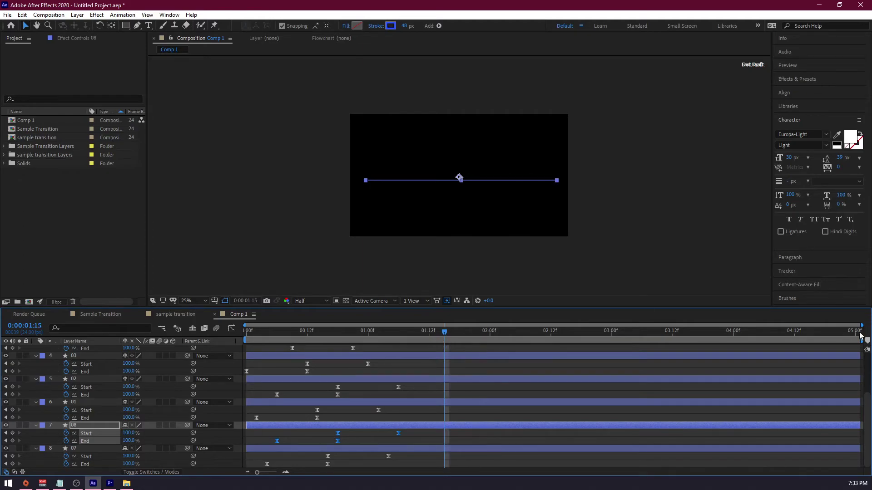
drag(863, 340, 446, 363)
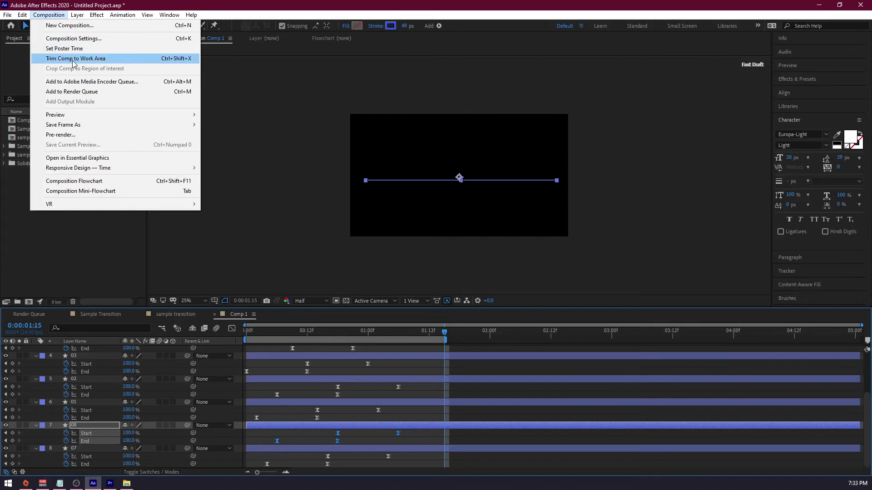
click(75, 59)
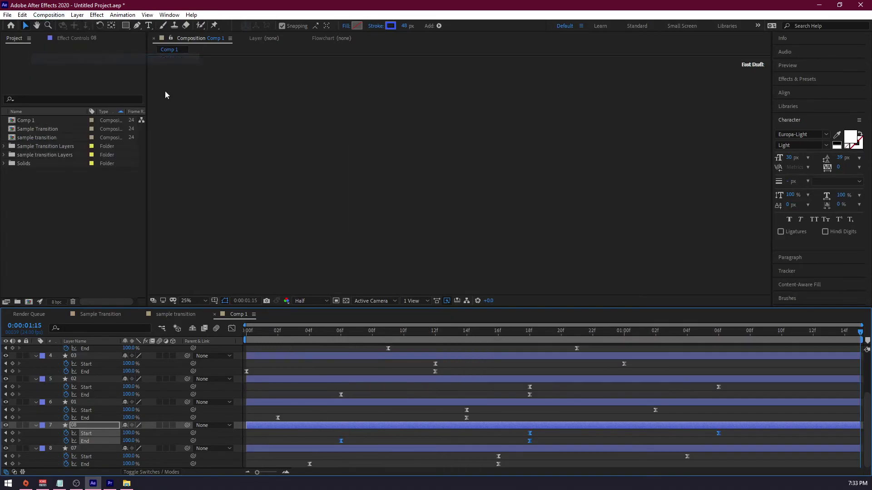
drag(419, 335, 206, 337)
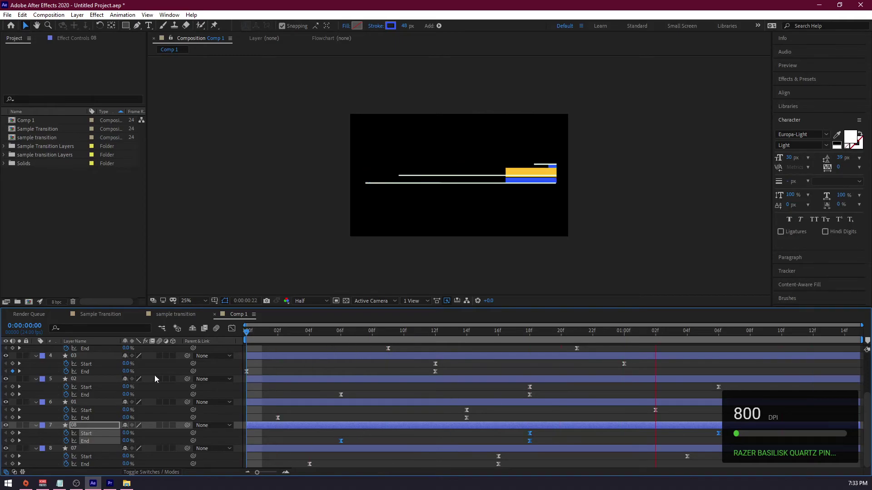
key(space)
- Collapse the keyframed properties of all eight layers, deselect them, and play the animation
scroll(212, 412, up, 3)
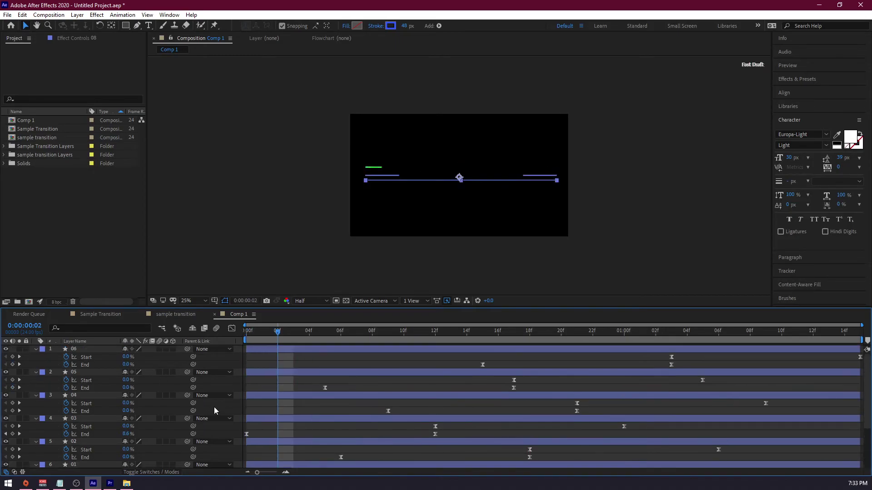
key(ctrl+a)
key(u)
key(F2)
key(Page_Up)
key(space)
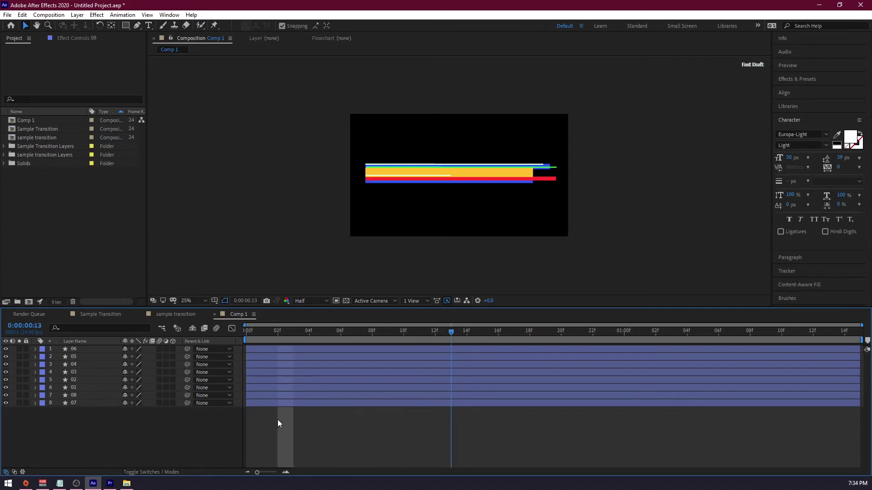
- Pre-compose all eight line layers into a new composition named "line transition", moving all attributes into it
drag(141, 443, 62, 345)
drag(252, 338, 81, 333)
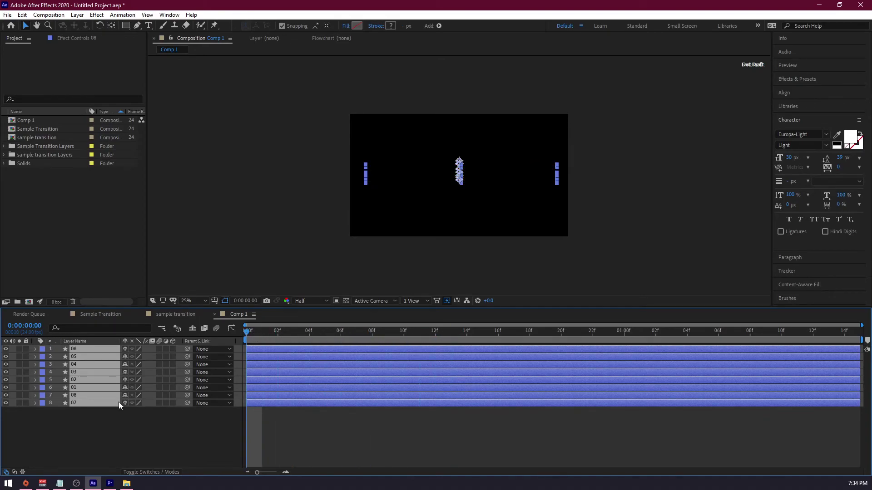
key(ctrl+shift+c)
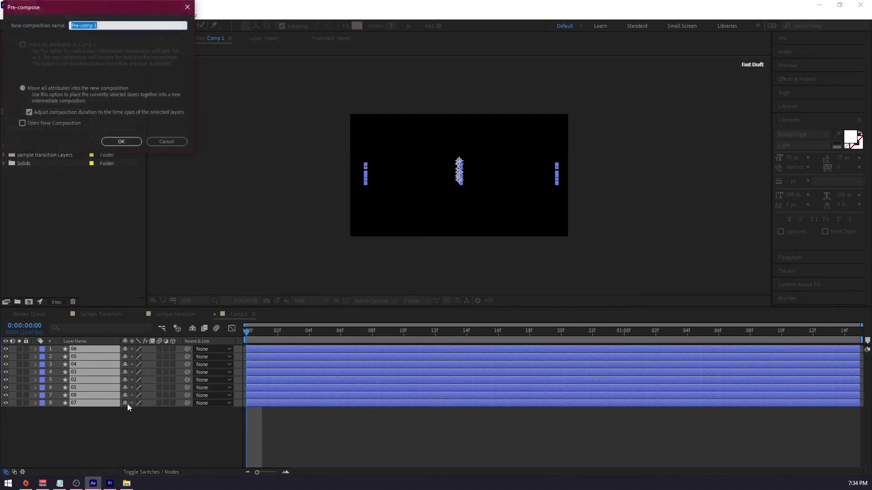
drag(78, 5, 353, 156)
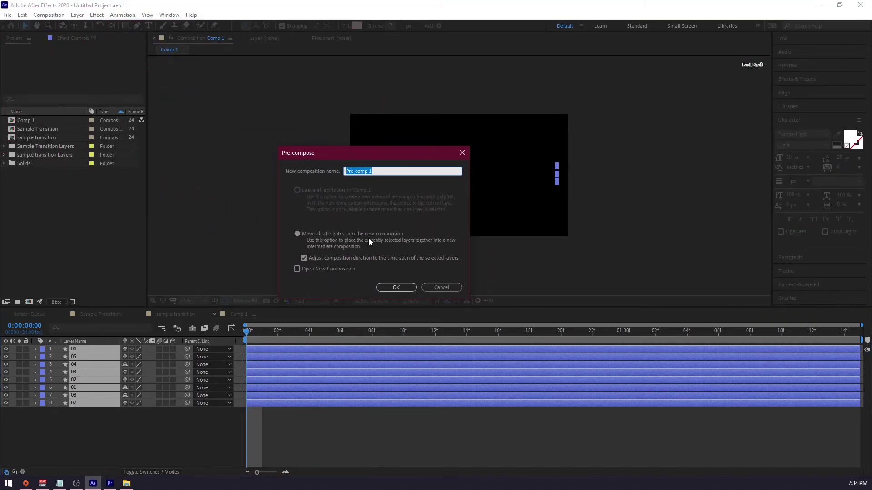
text(line transition)
key(Return)
- Scrub through the pre-composed animation and open the line transition composition to examine its layers
drag(252, 329, 428, 383)
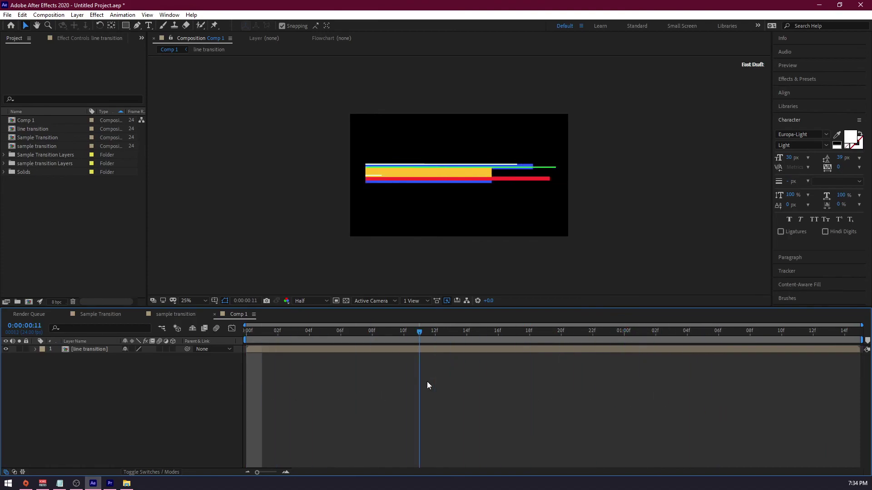
click(84, 351)
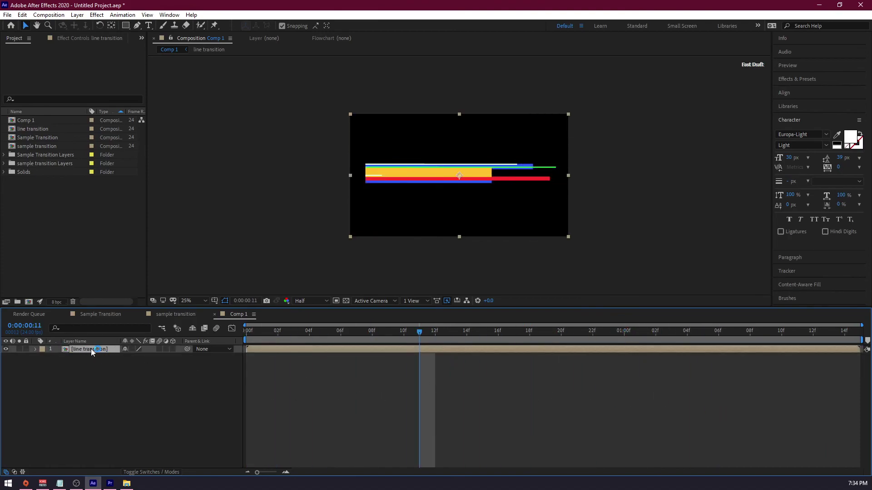
double_click(90, 348)
key(space)
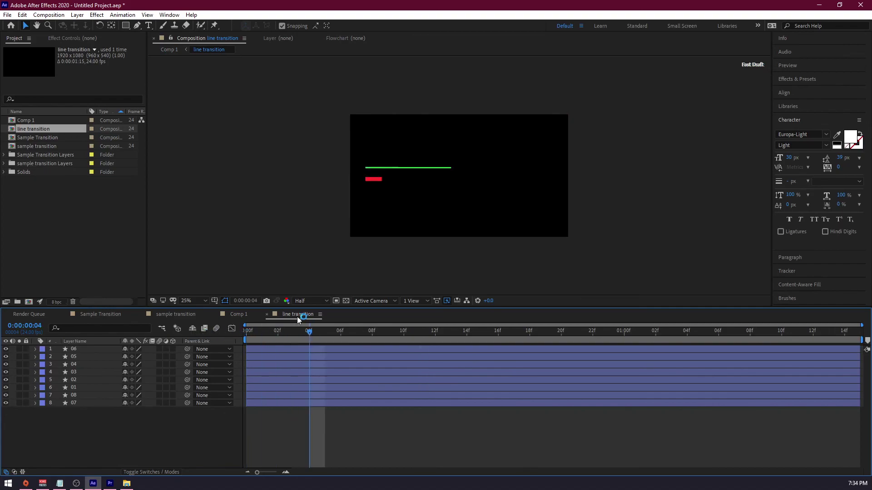